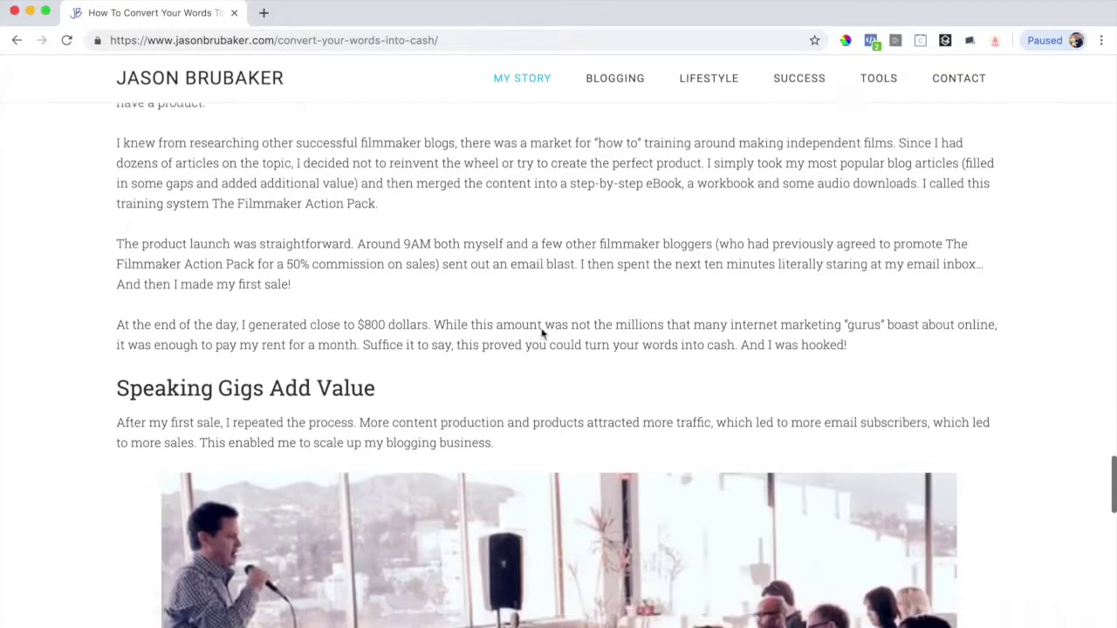
Scroll the convert-your-words-into-cash article and select the whole best-resources link sentence.
scroll(541, 332, down, 5)
scroll(541, 332, down, 15)
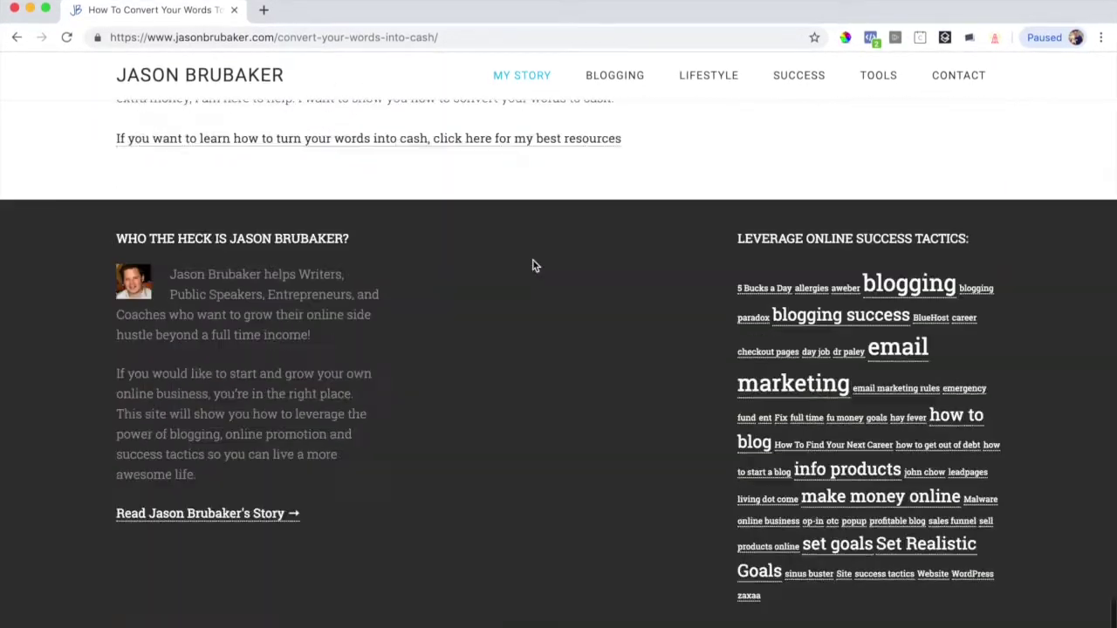
scroll(535, 262, up, 3)
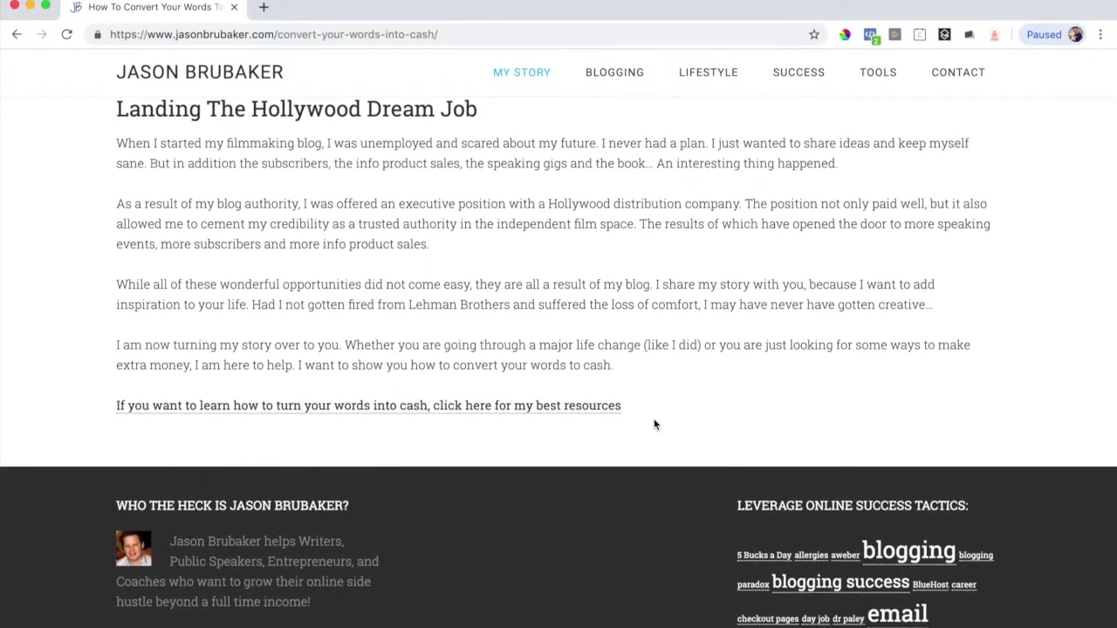
triple_click(655, 424)
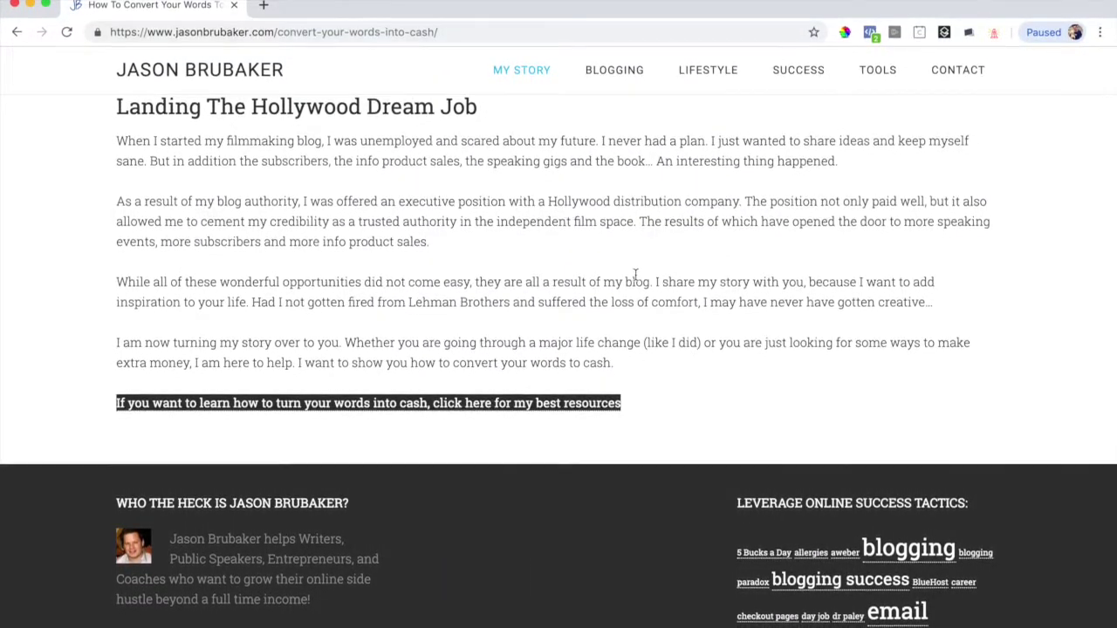
Go to the jasonbrubaker.com home page through the JASON BRUBAKER logo.
scroll(636, 278, up, 3)
scroll(636, 277, up, 20)
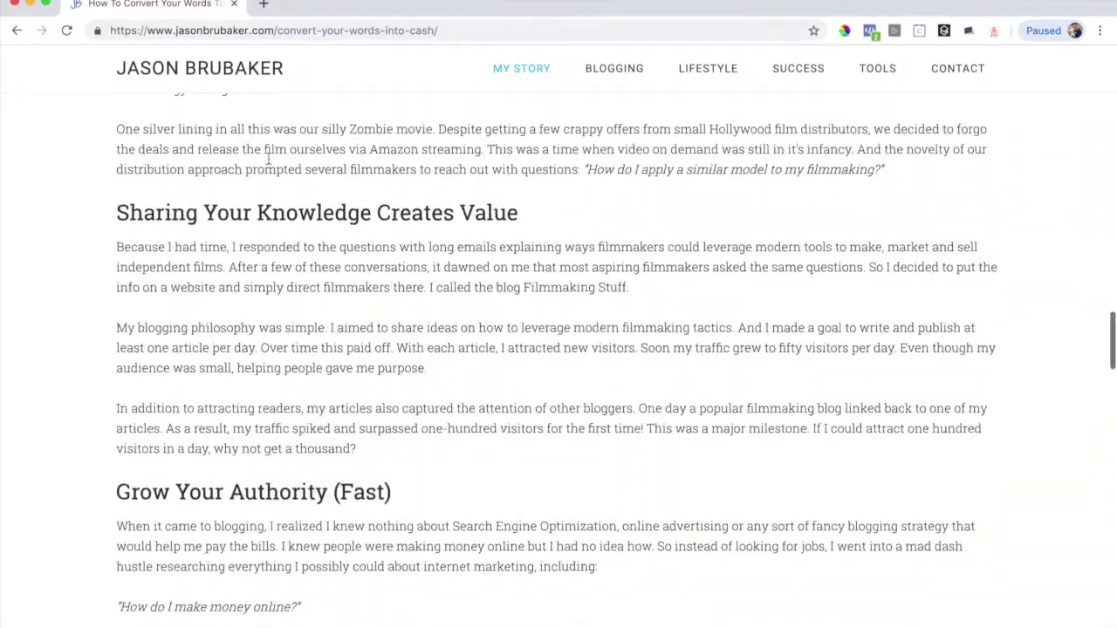
click(233, 79)
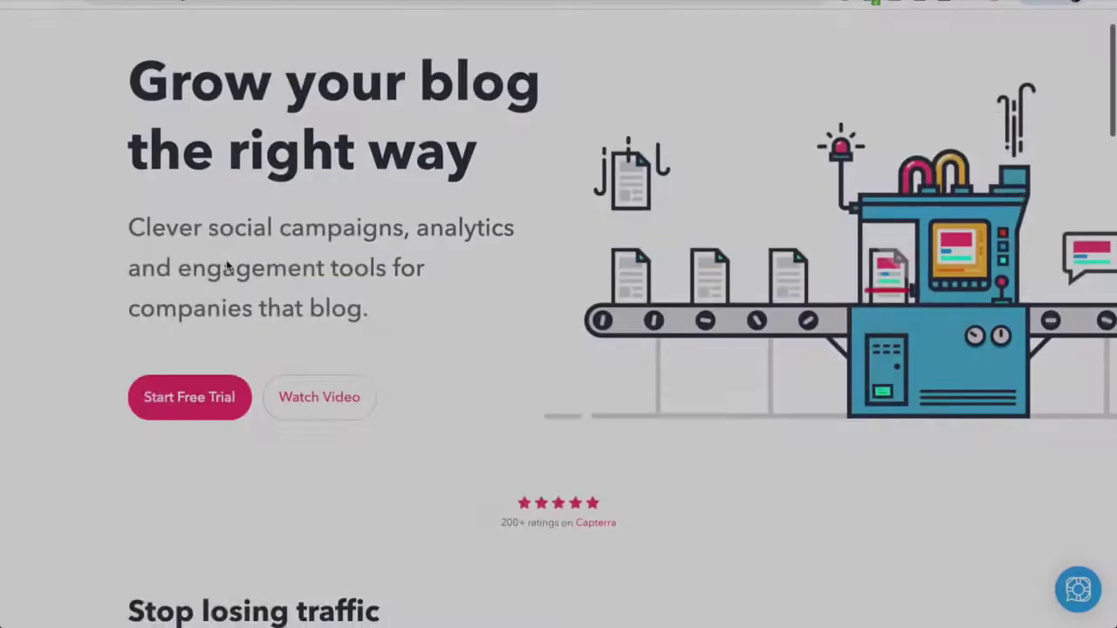
Scroll through Missinglettr's landing-page features and testimonials, then back up to the hero.
scroll(226, 267, down, 4)
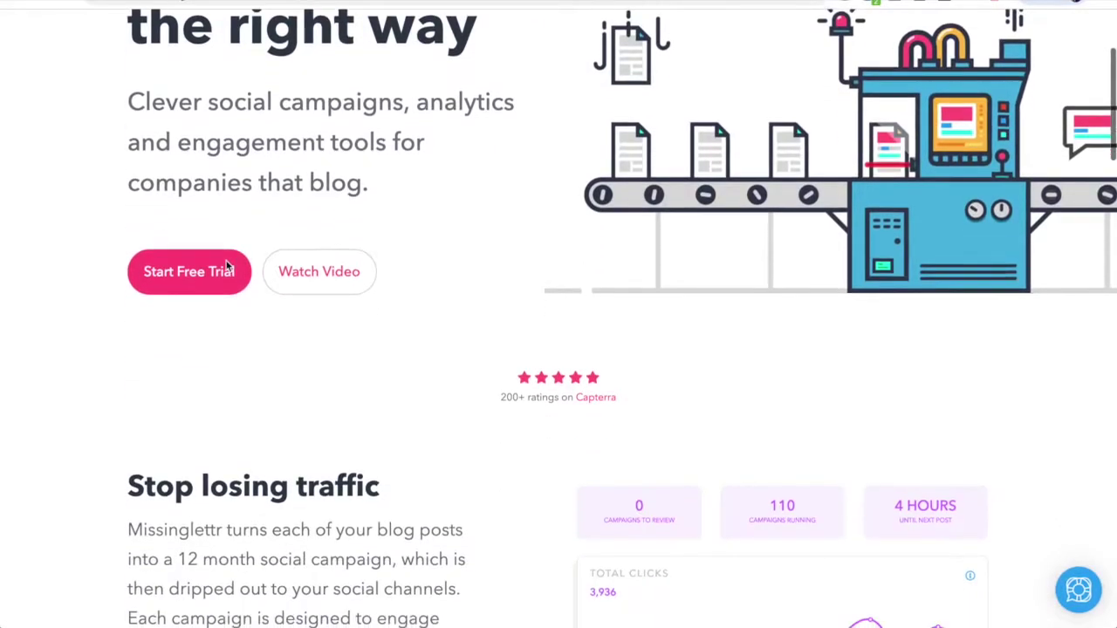
scroll(225, 266, down, 7)
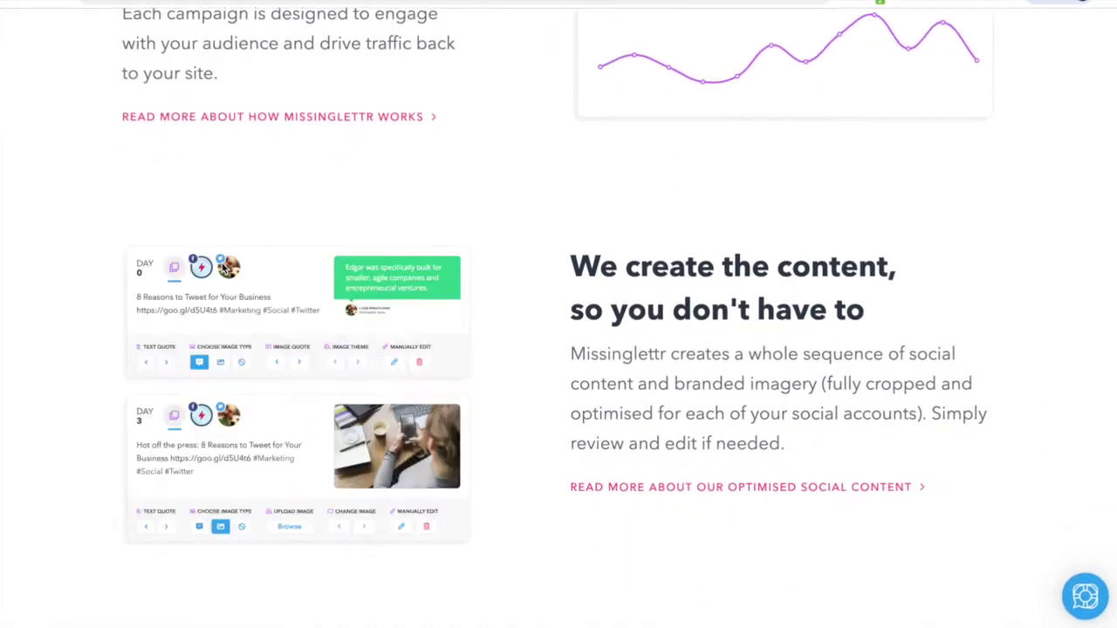
scroll(220, 269, down, 12)
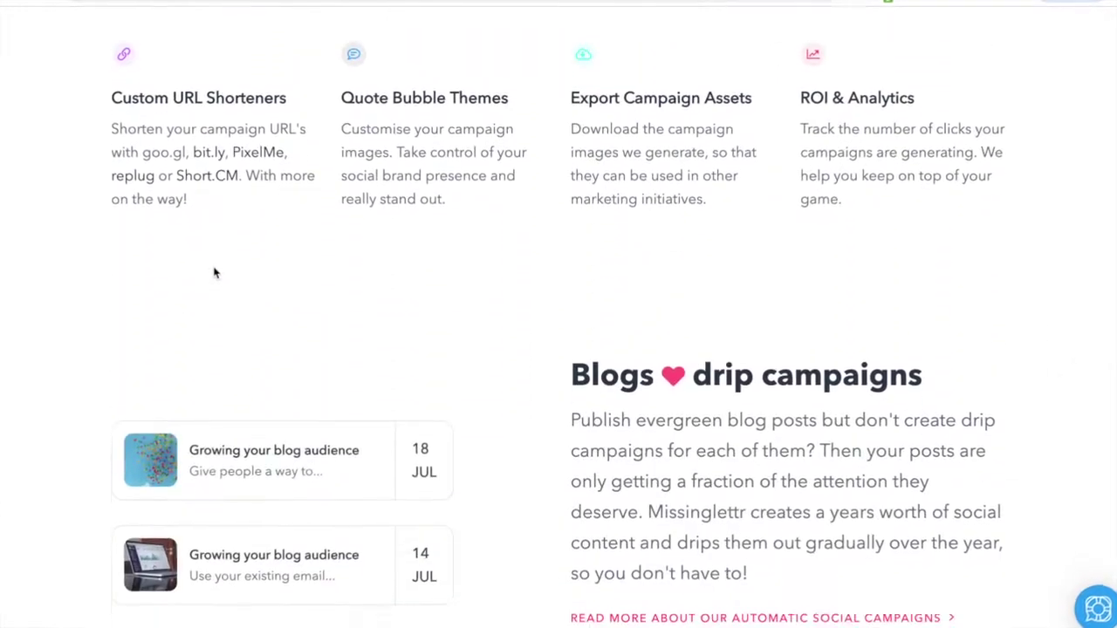
scroll(212, 273, down, 9)
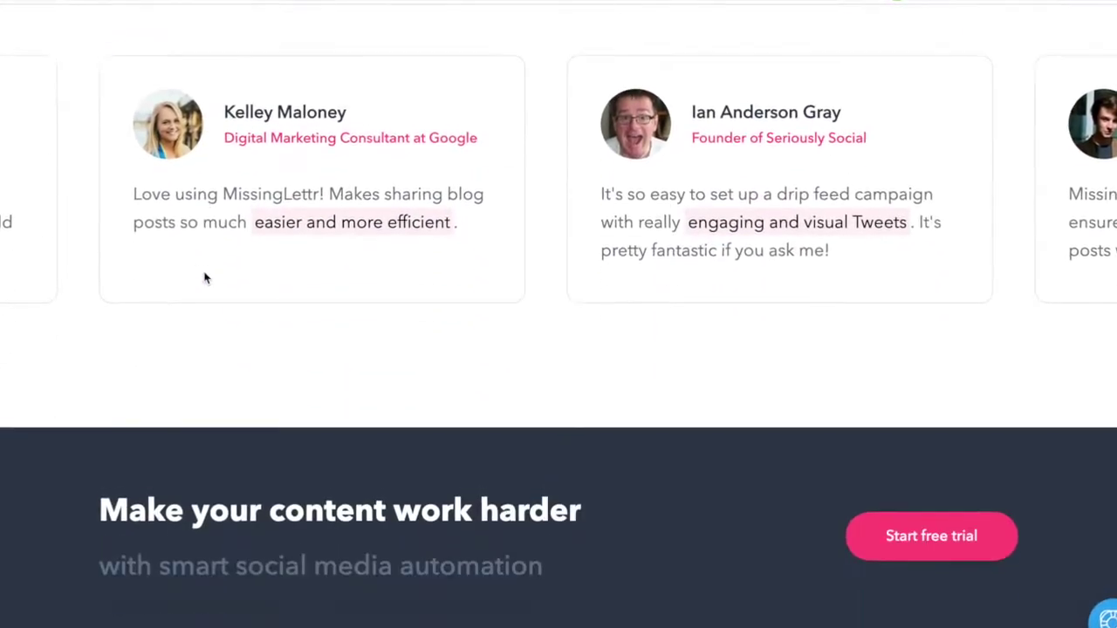
scroll(201, 278, down, 1)
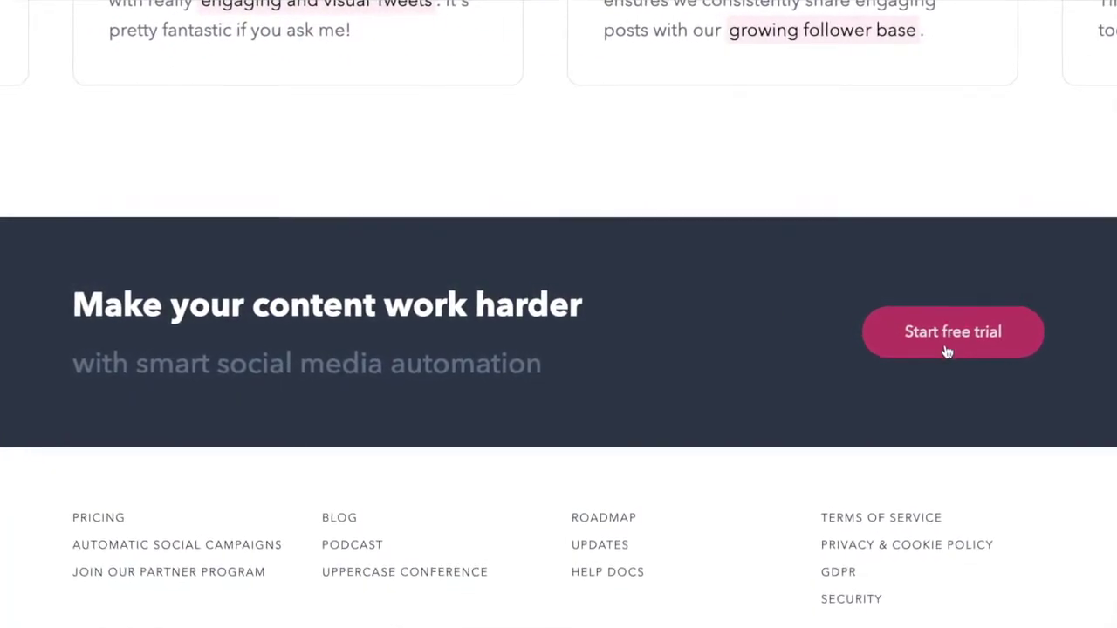
scroll(832, 308, up, 20)
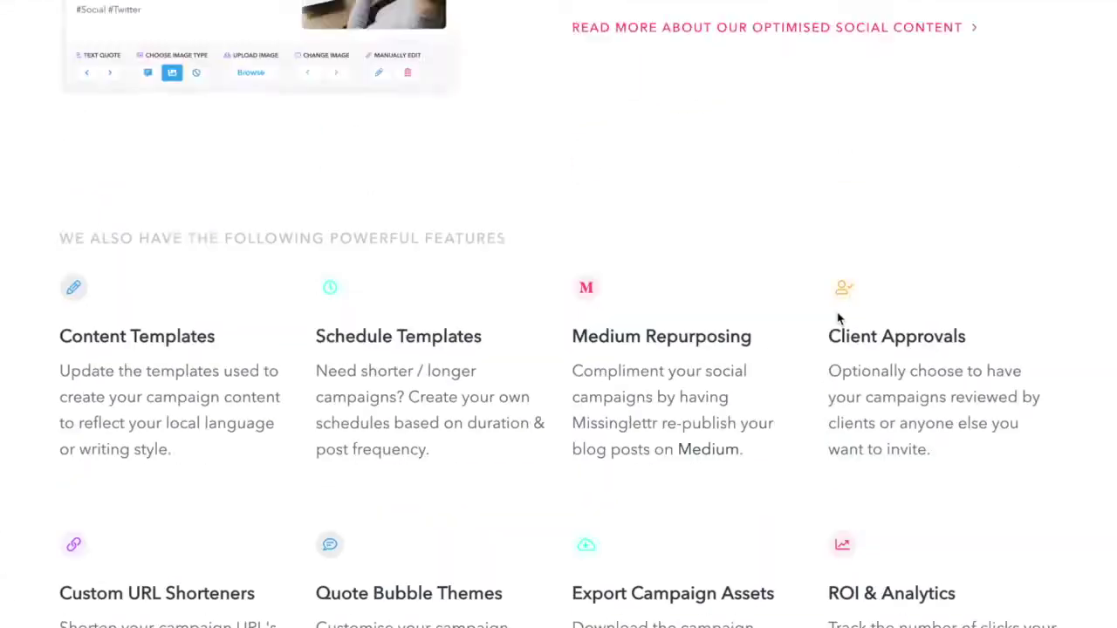
scroll(839, 320, up, 10)
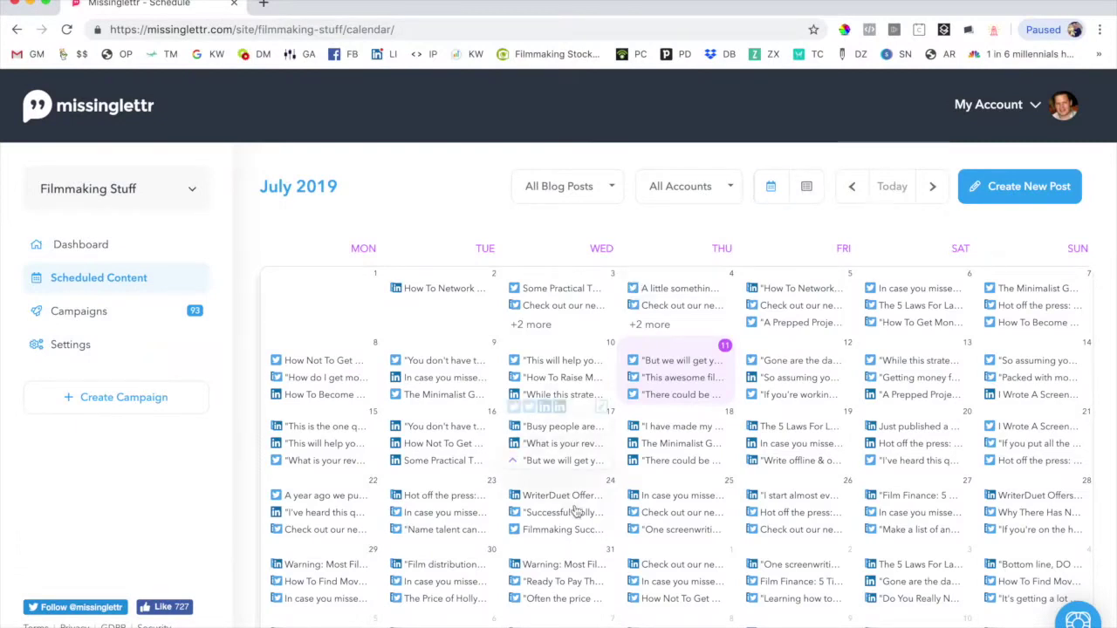
Preview the August 1 Film Finance post and advance the calendar to August 2019.
scroll(635, 464, down, 1)
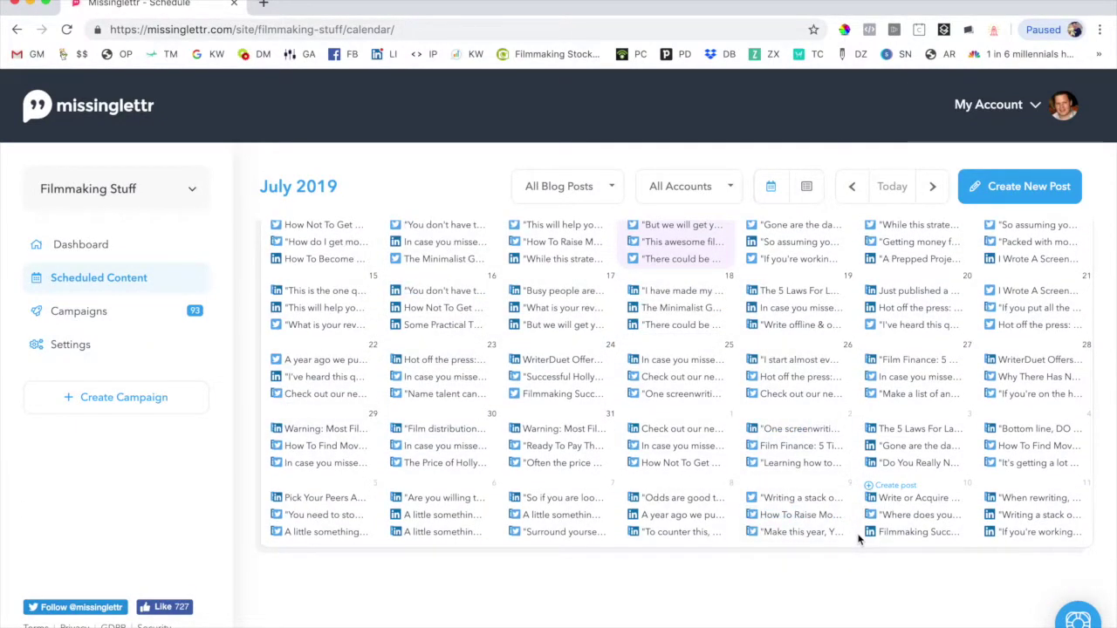
scroll(858, 539, up, 3)
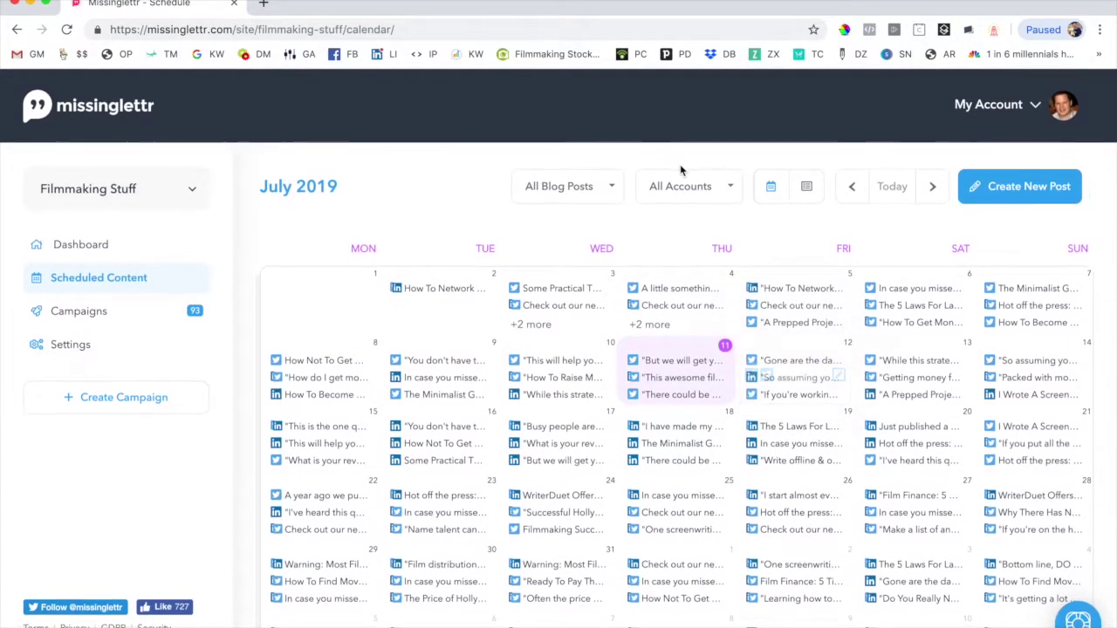
scroll(611, 419, down, 3)
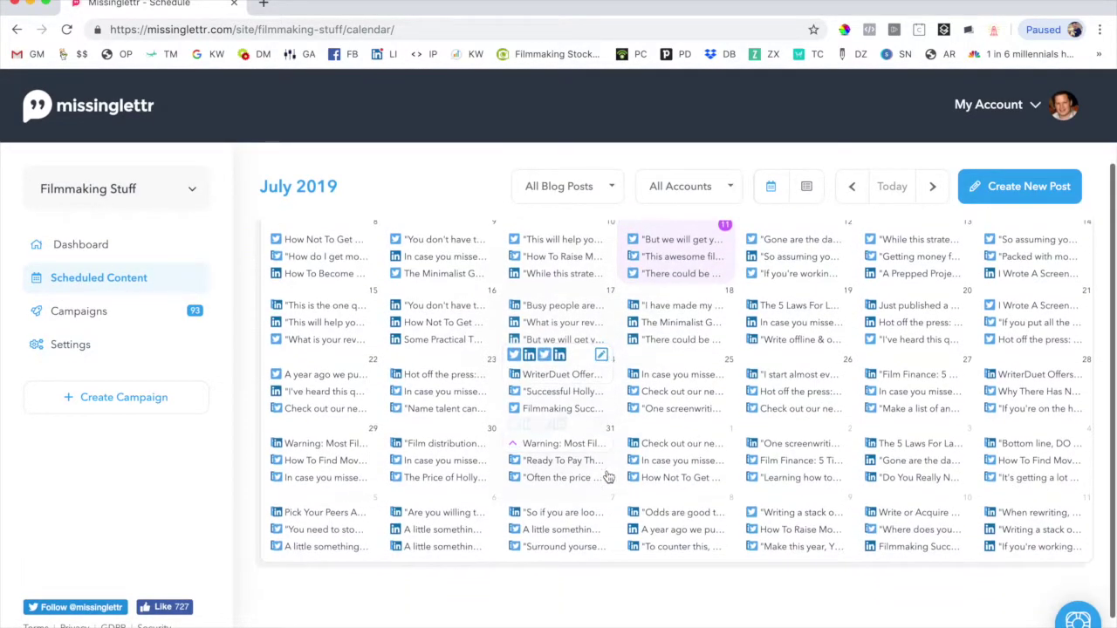
click(793, 449)
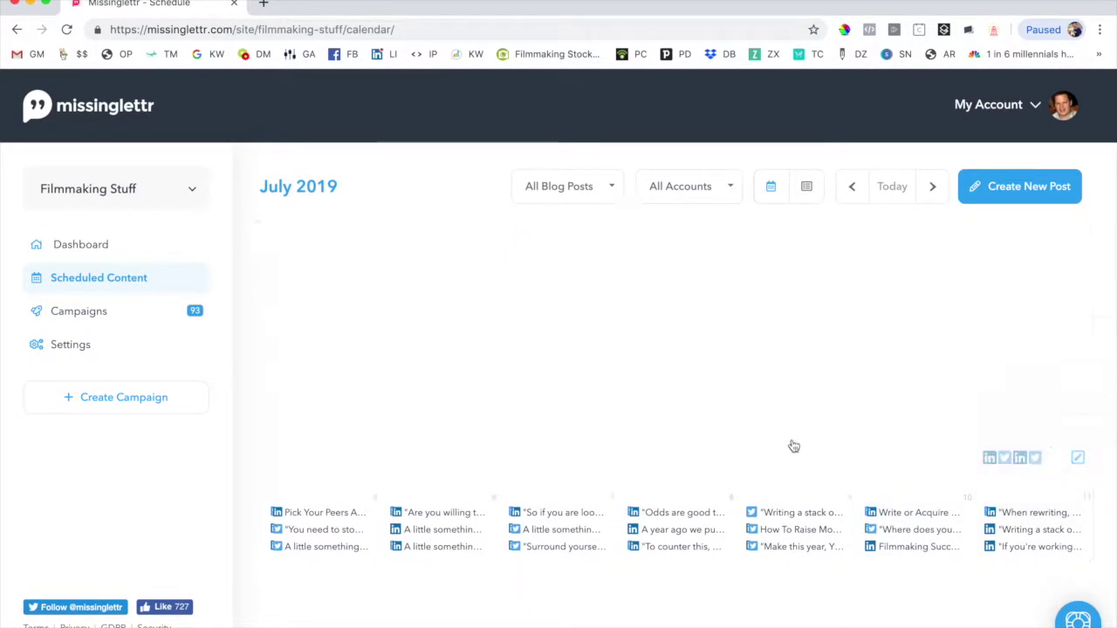
click(934, 188)
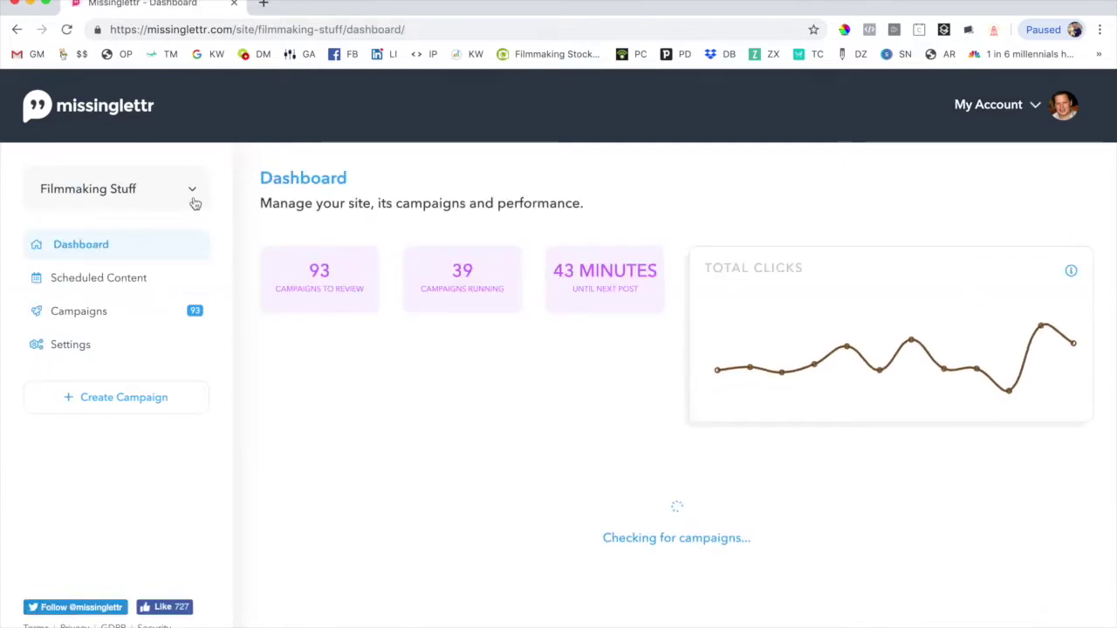
click(192, 192)
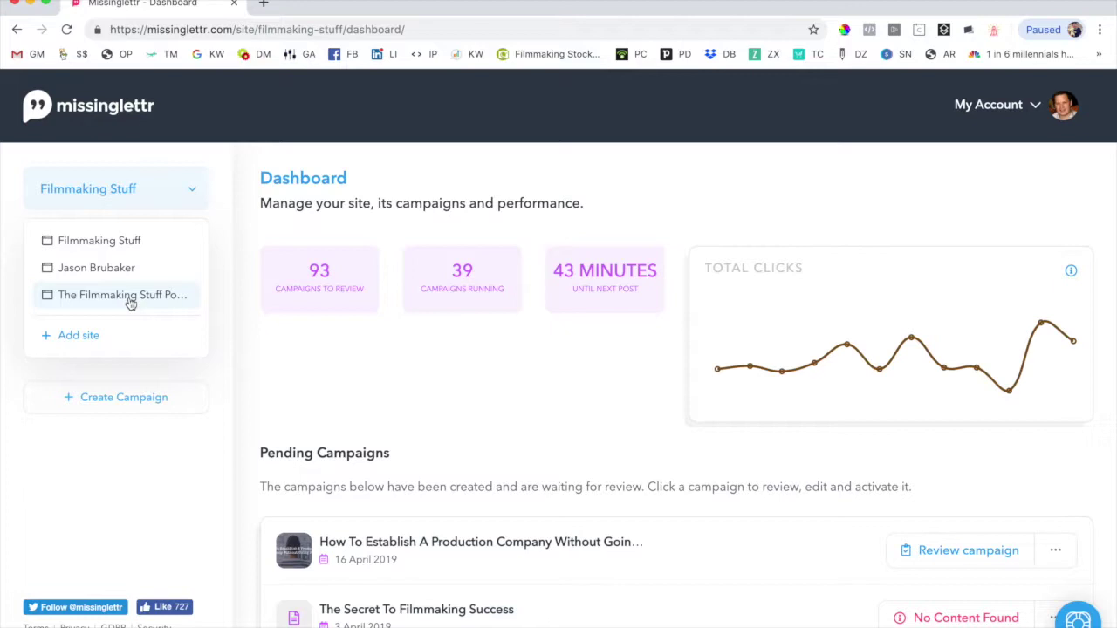
click(114, 245)
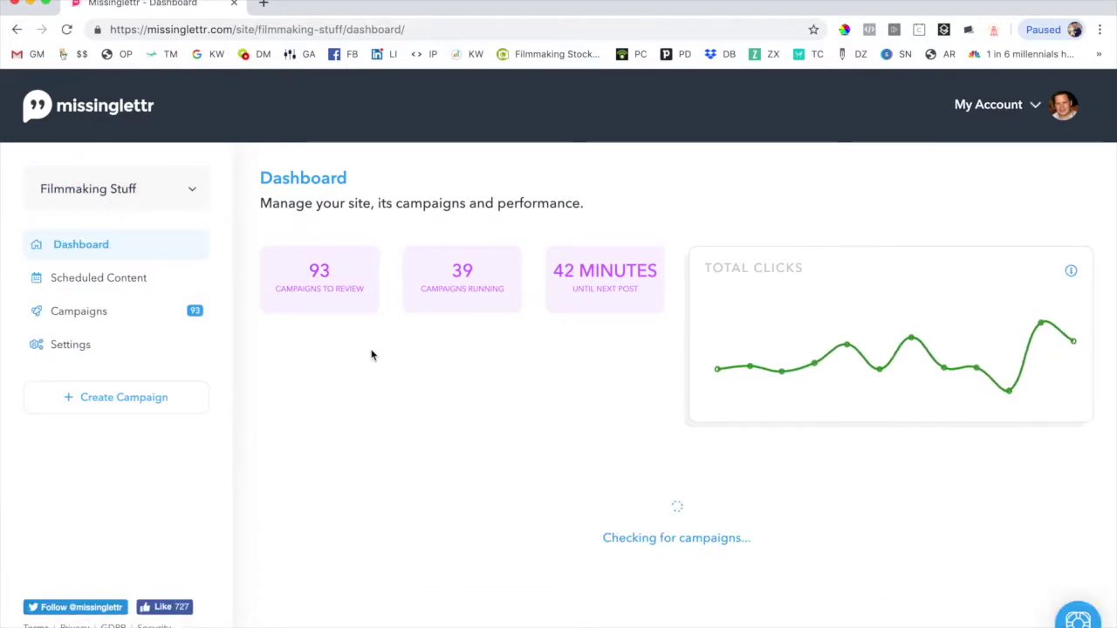
scroll(371, 354, down, 2)
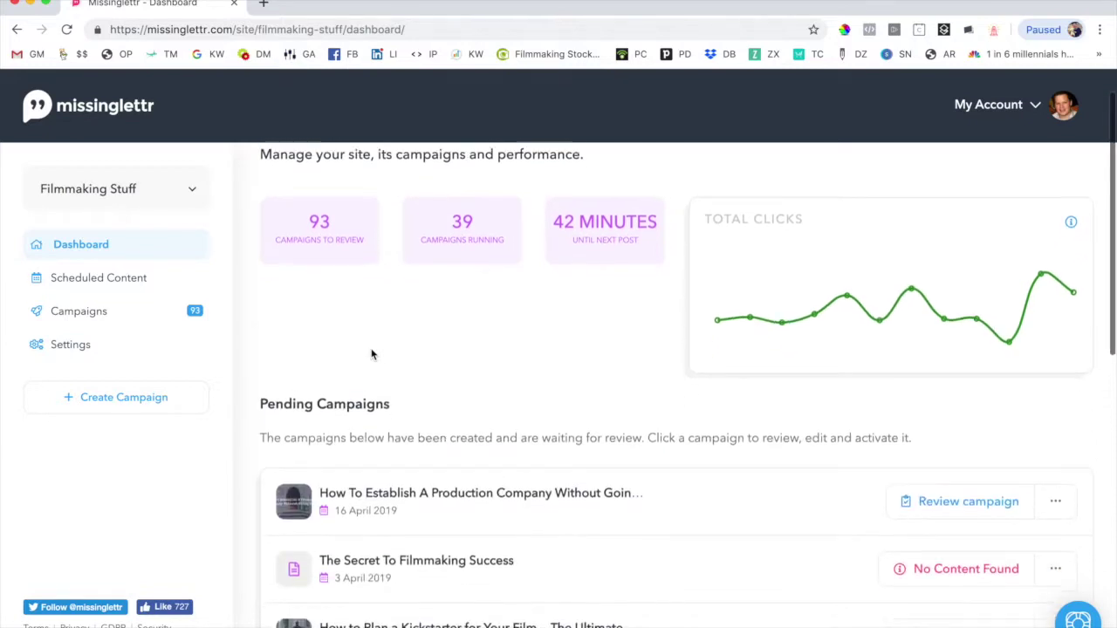
scroll(371, 353, down, 1)
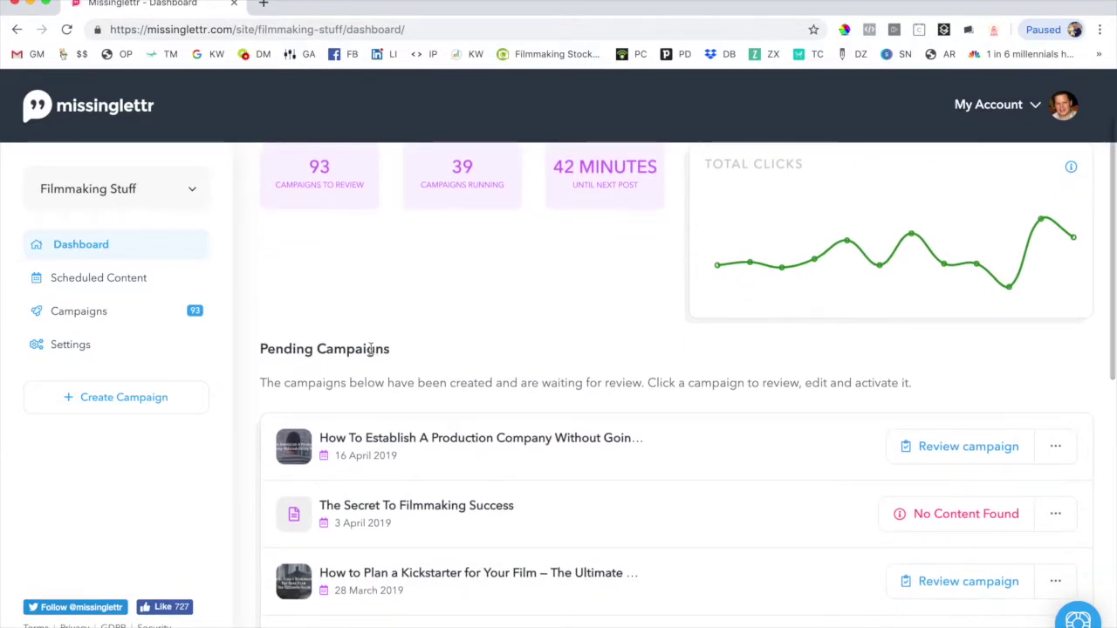
scroll(370, 348, up, 1)
scroll(371, 351, up, 1)
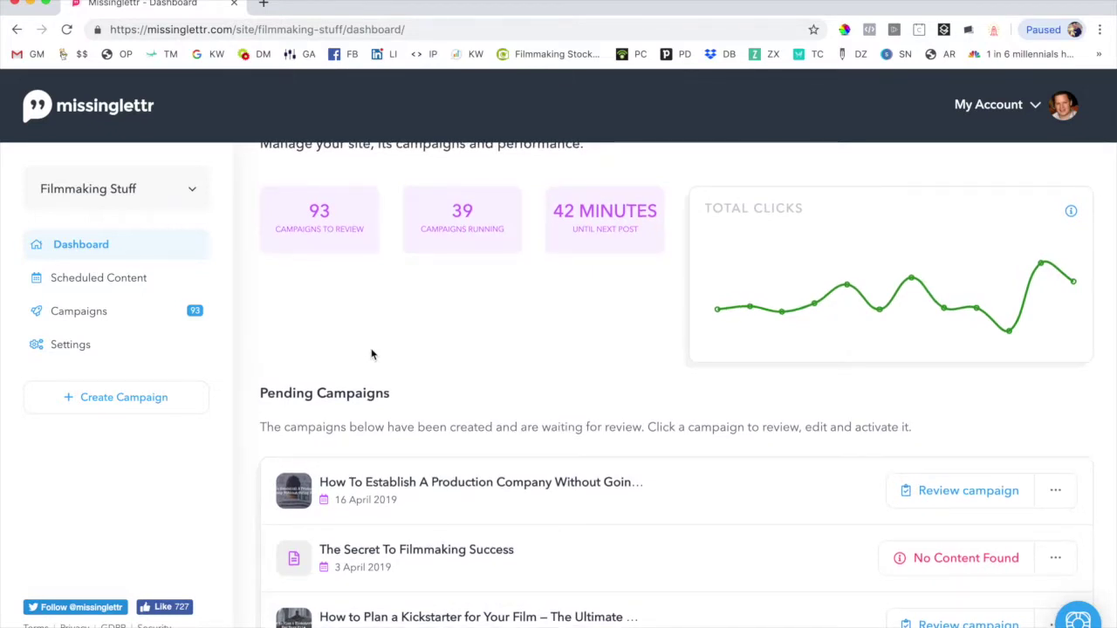
scroll(371, 356, down, 5)
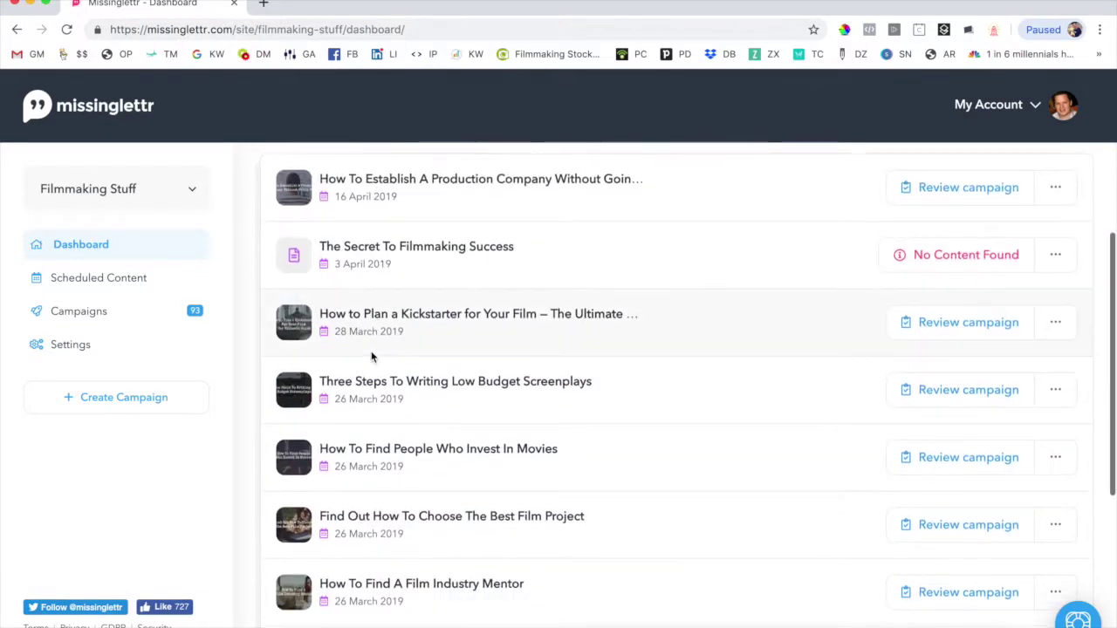
scroll(371, 356, up, 6)
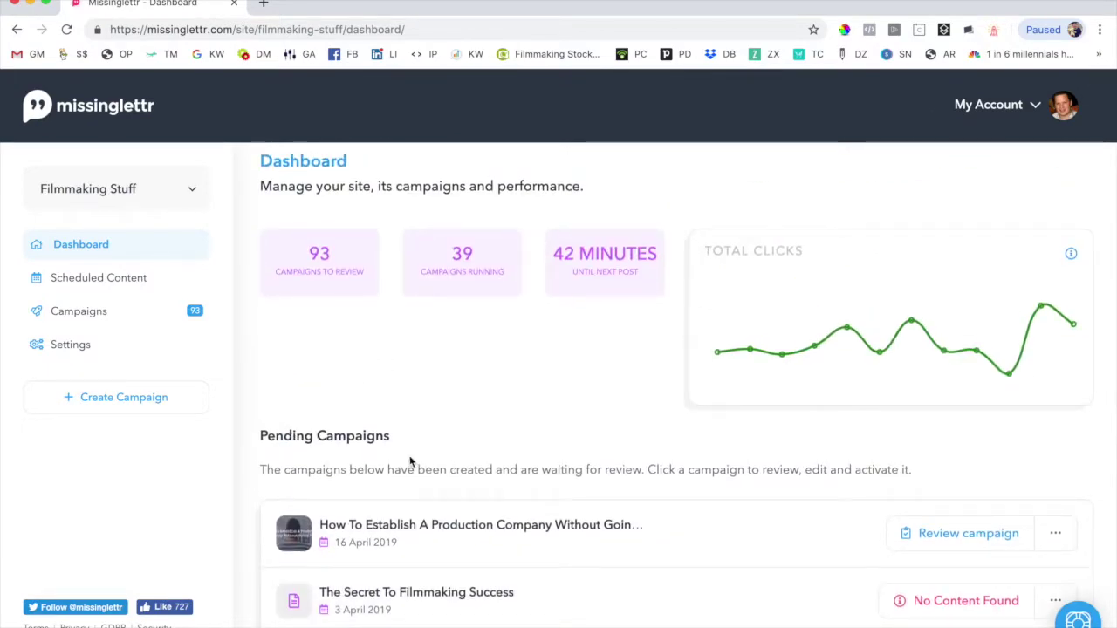
scroll(410, 463, down, 2)
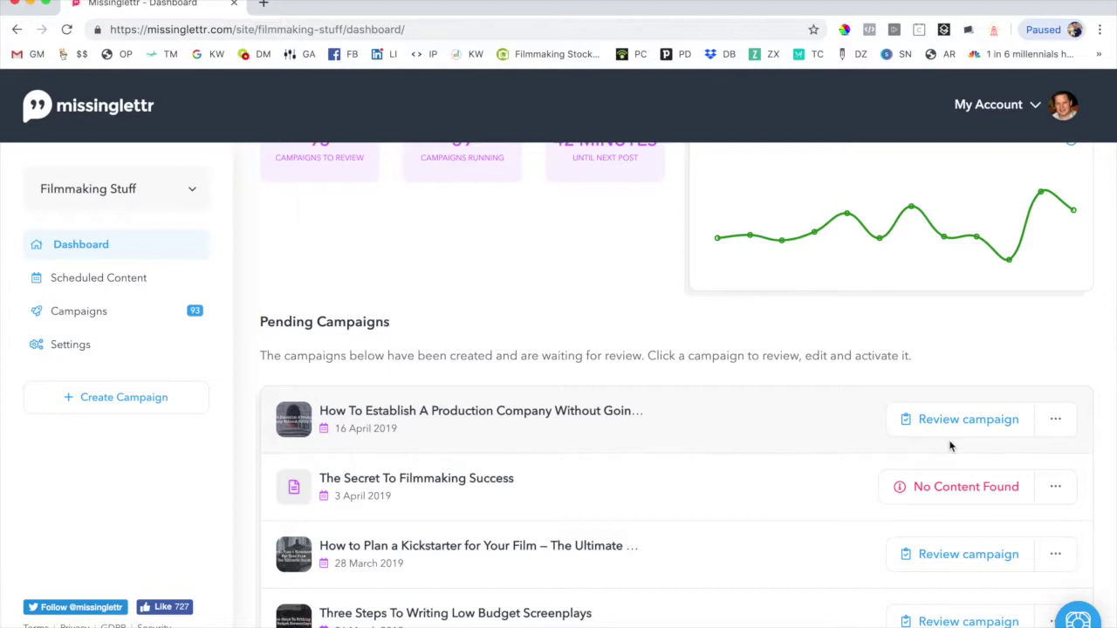
Review the production-company campaign, deleting #BusinessCard, #Bandwidth, #Escrow, #Market and #Filmmakingminicourse.
click(972, 426)
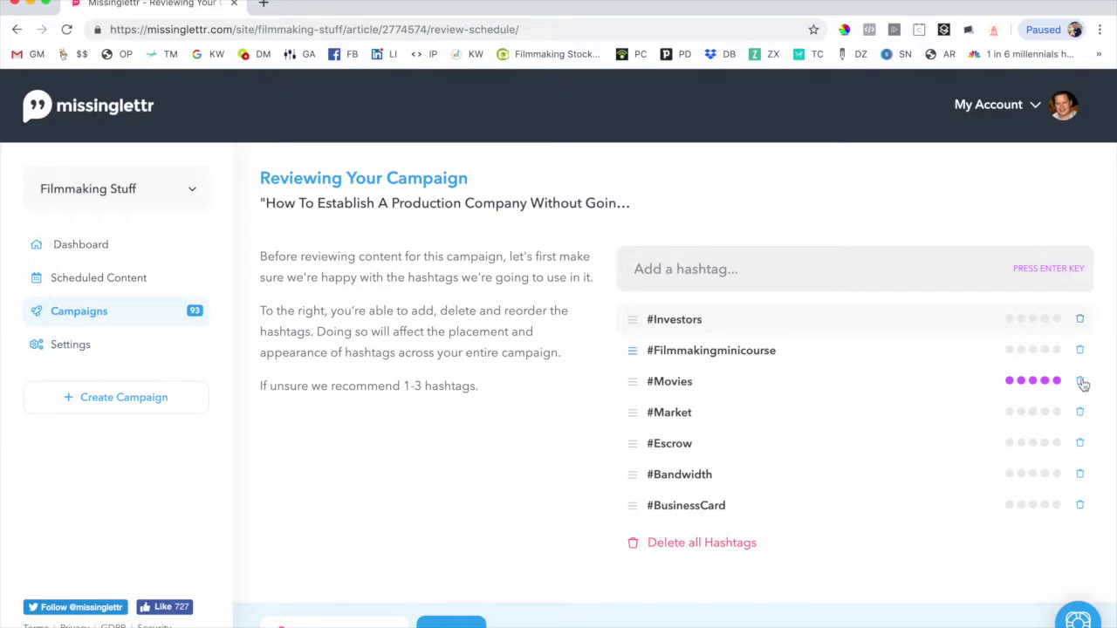
click(1083, 508)
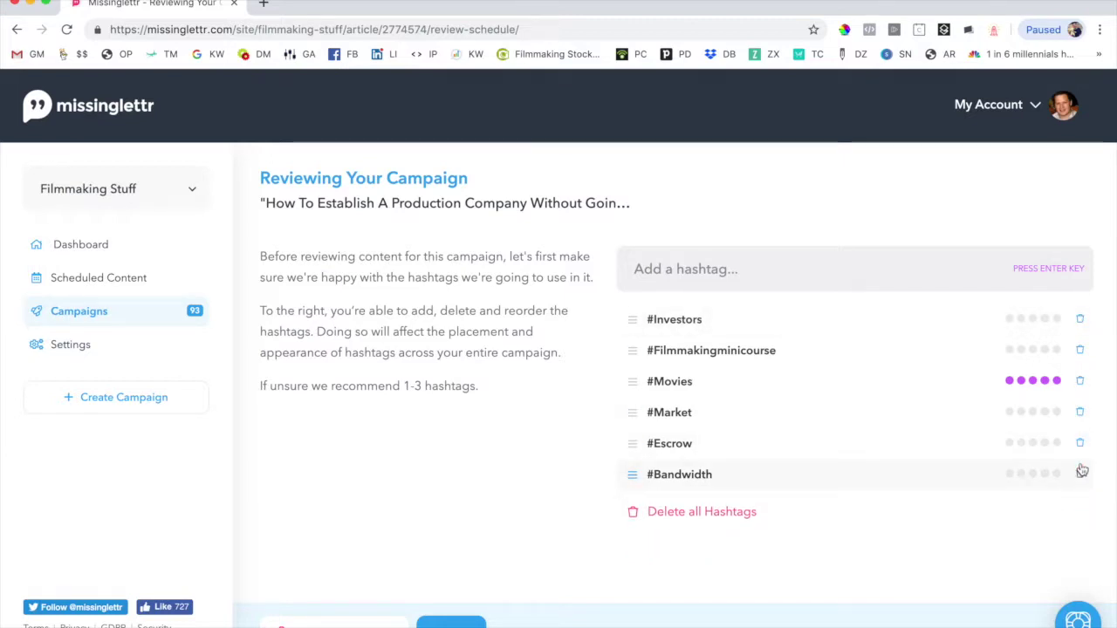
click(1080, 473)
click(1080, 445)
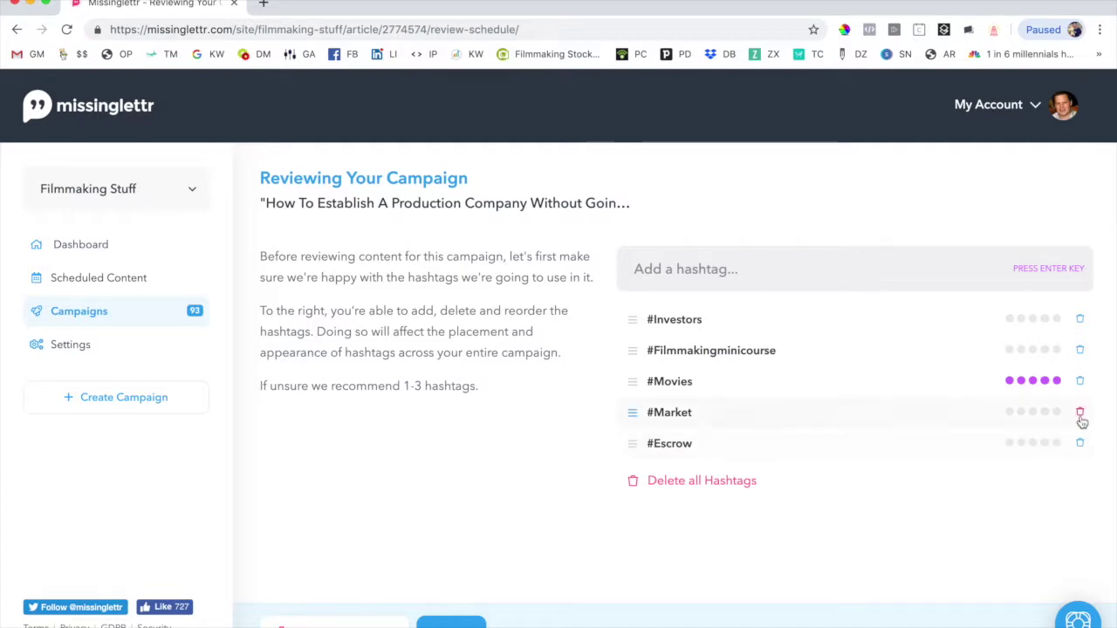
click(1081, 414)
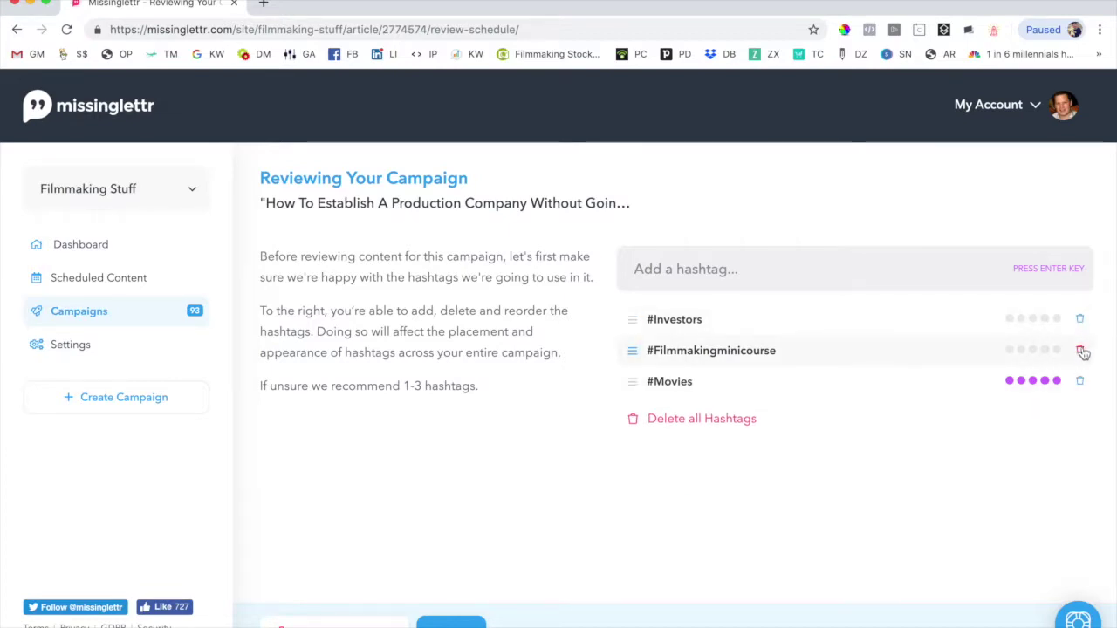
click(1081, 351)
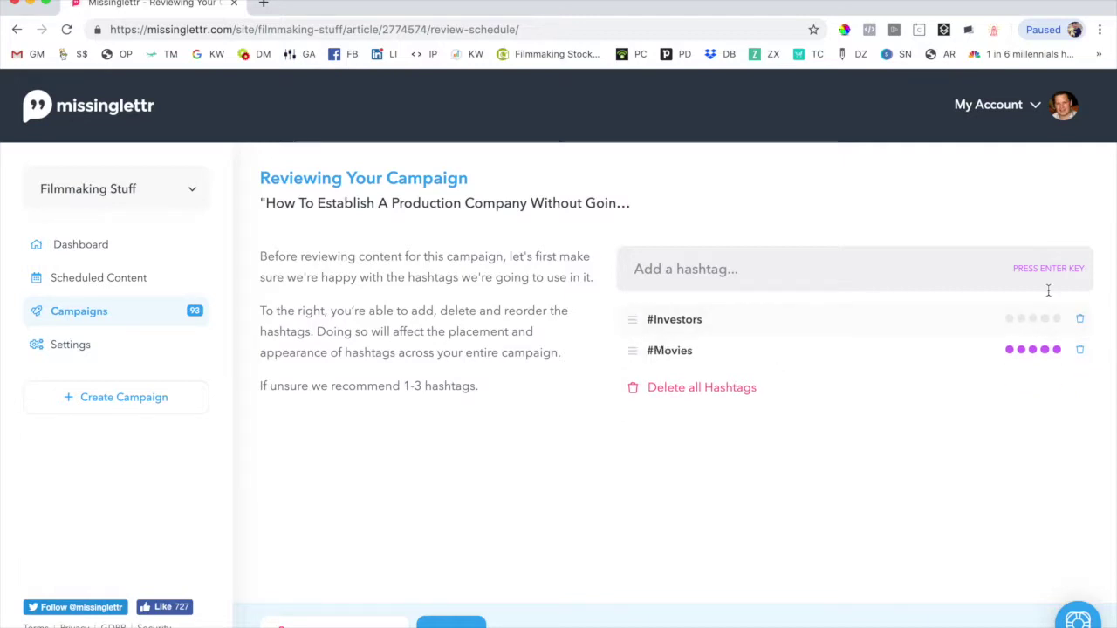
Replace the #Investors hashtag with #filmmaking and continue to the posts review.
click(1080, 321)
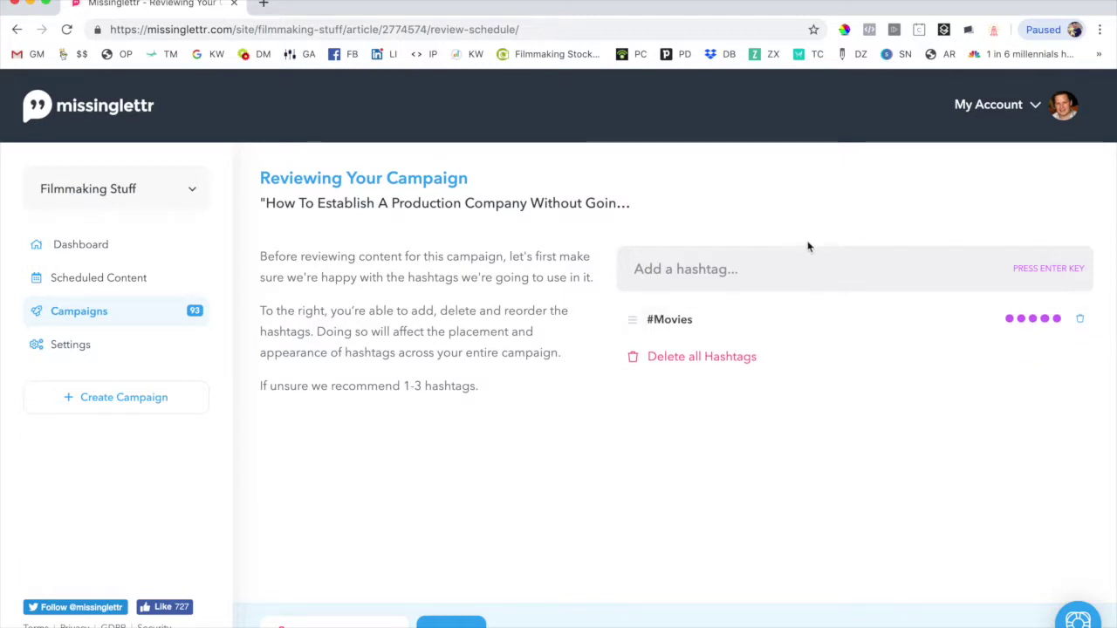
click(781, 275)
text(#fi)
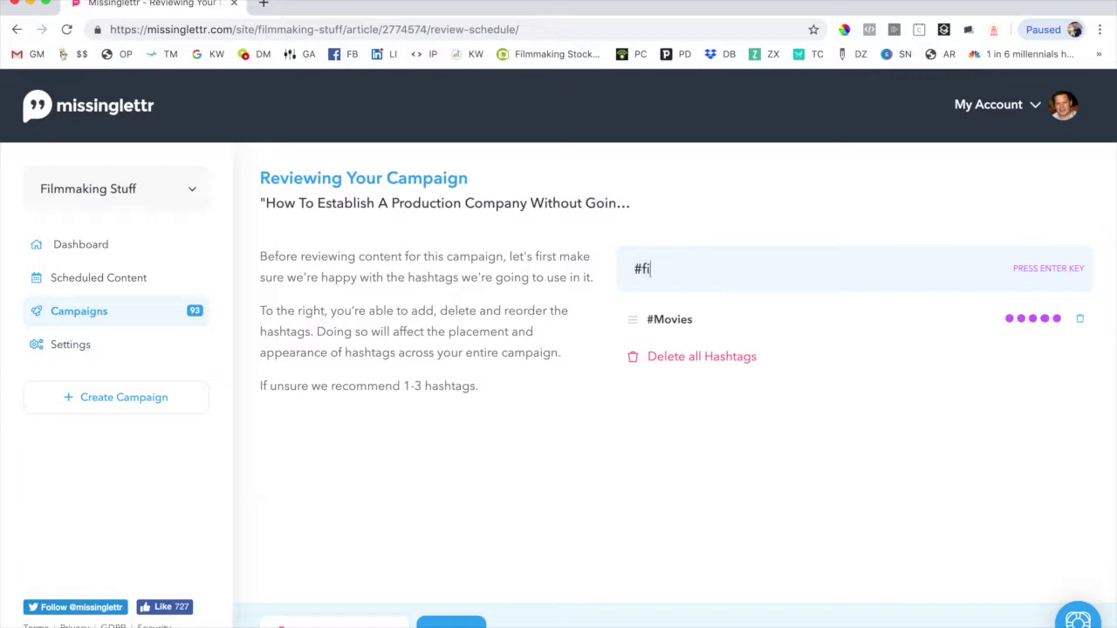
text(lmma)
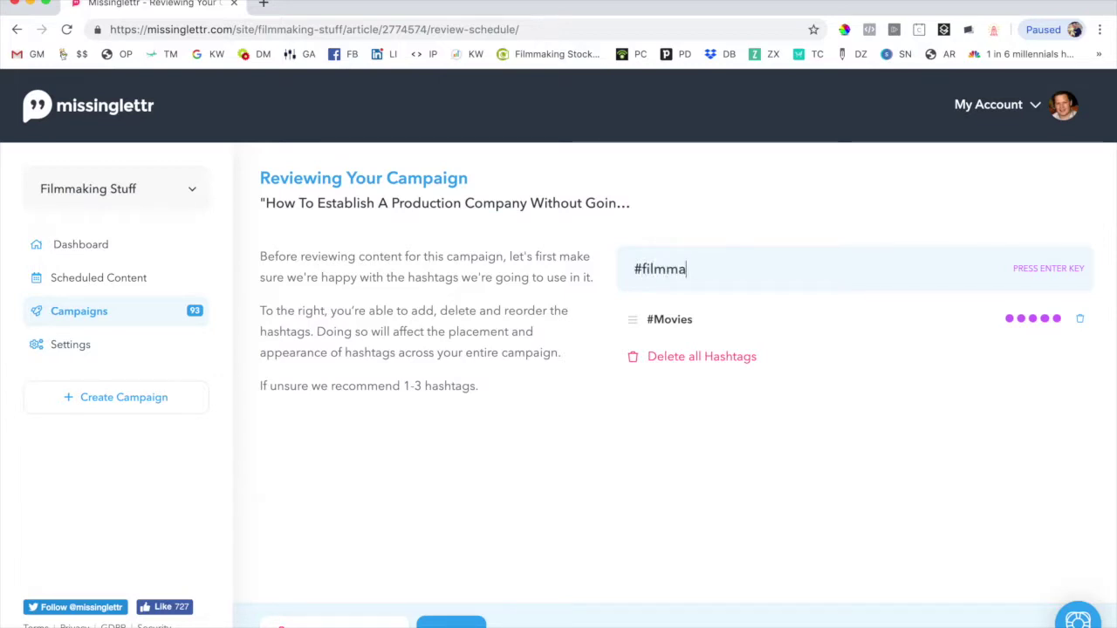
text(king)
key(Return)
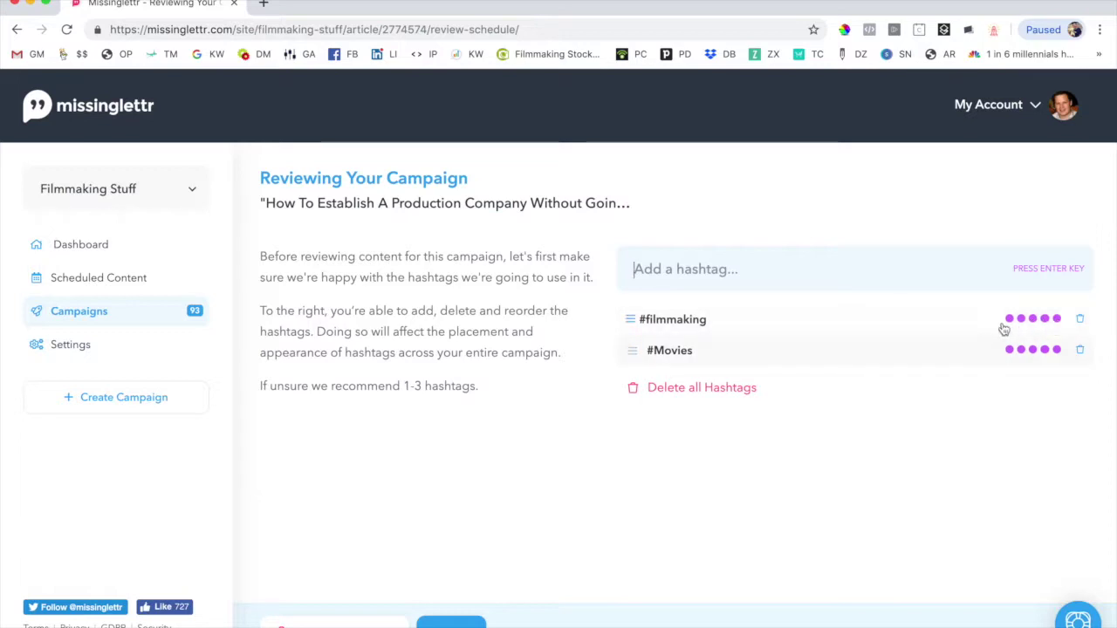
click(451, 625)
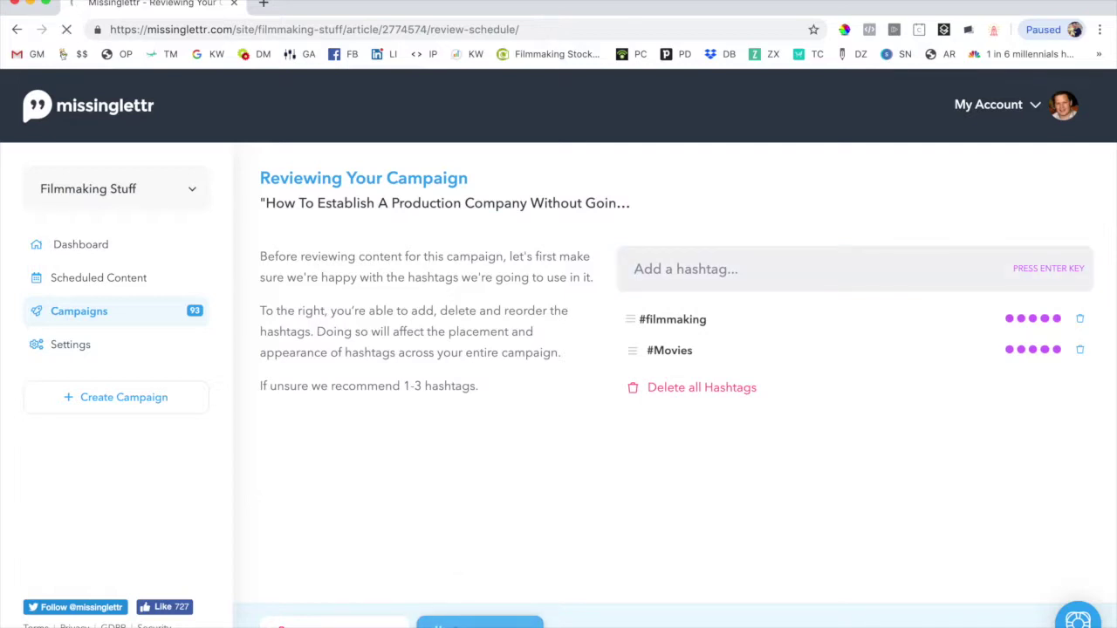
Look over the Day 0 to Day 365 post cards, then bring up the favourite-quotes picker.
scroll(534, 349, down, 3)
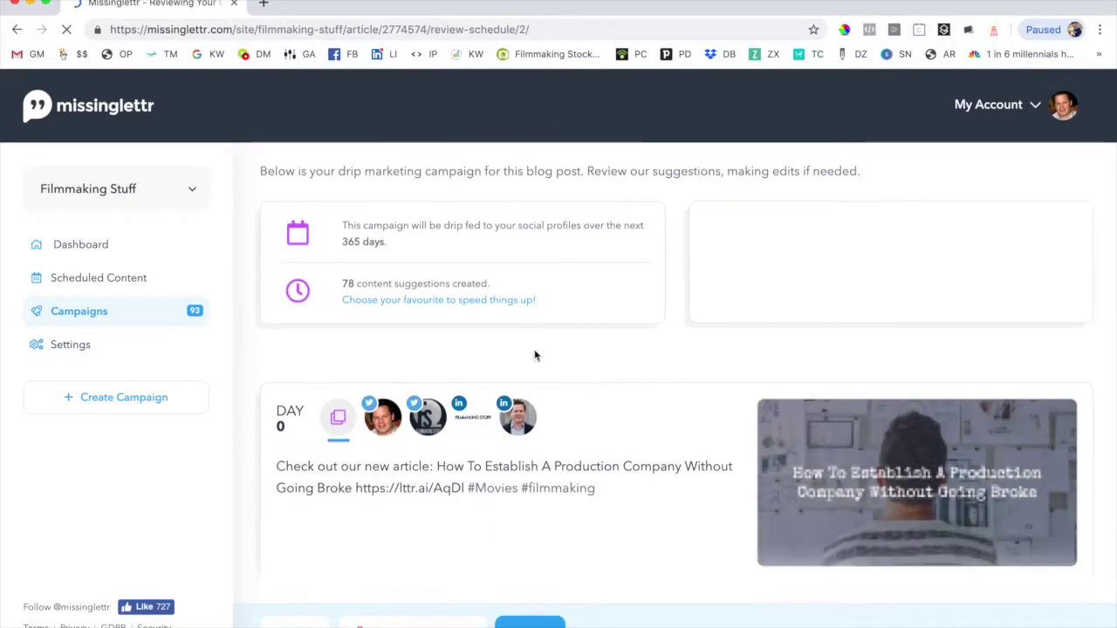
scroll(536, 355, down, 15)
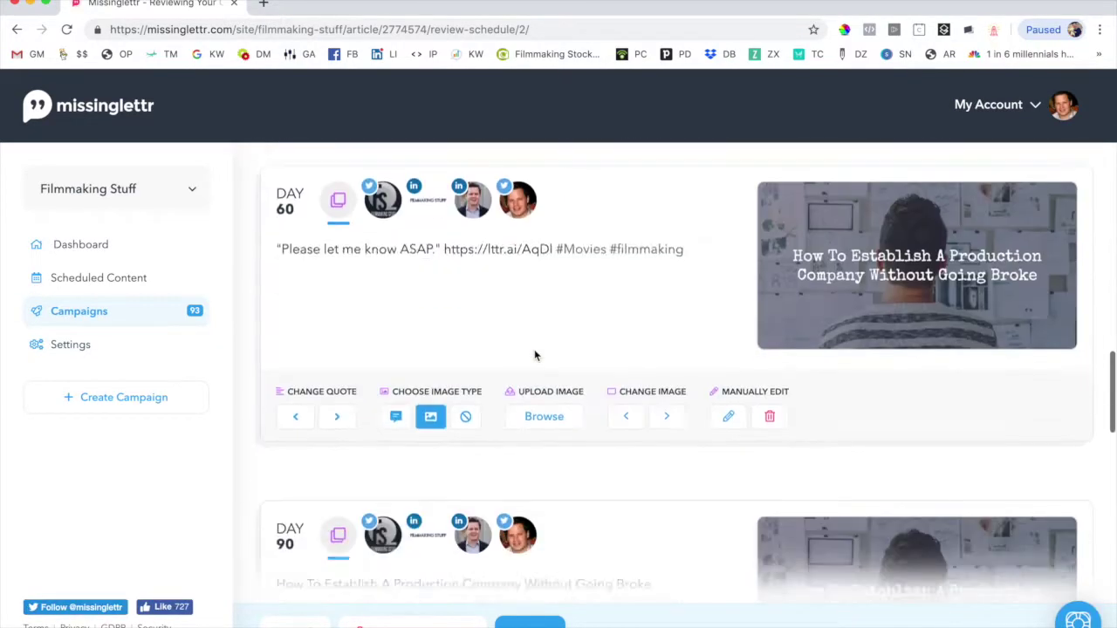
scroll(534, 353, down, 12)
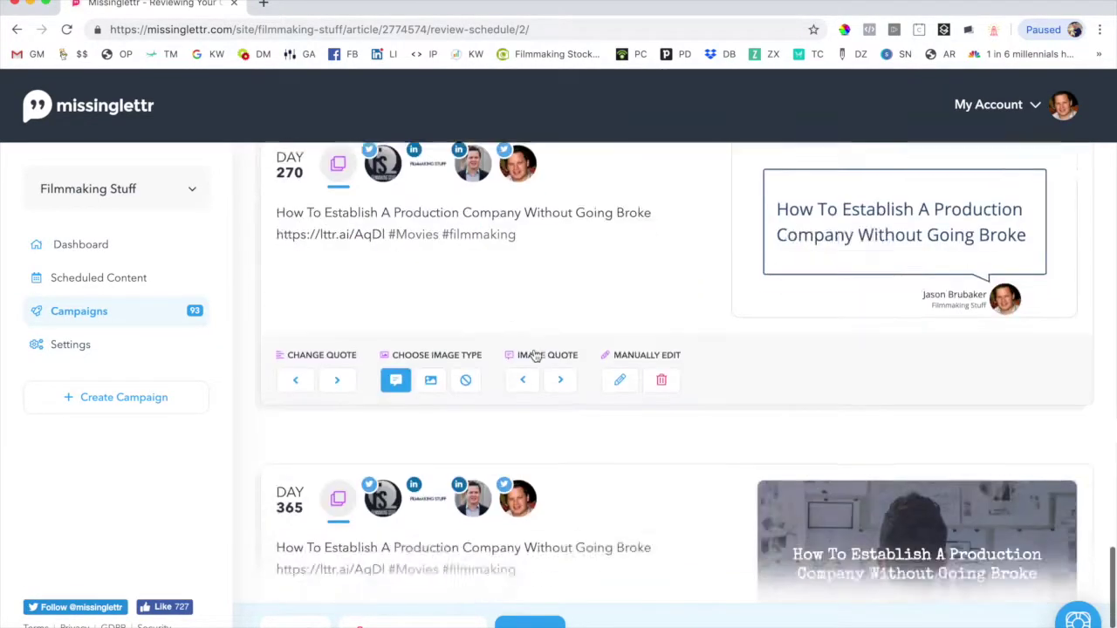
scroll(1001, 359, up, 4)
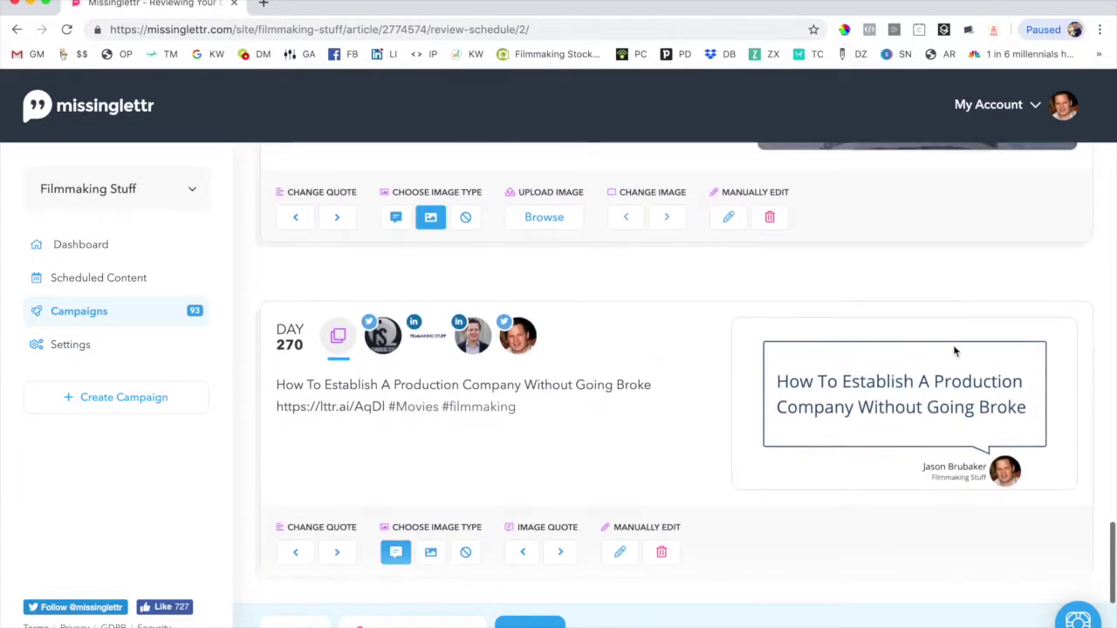
scroll(927, 434, up, 10)
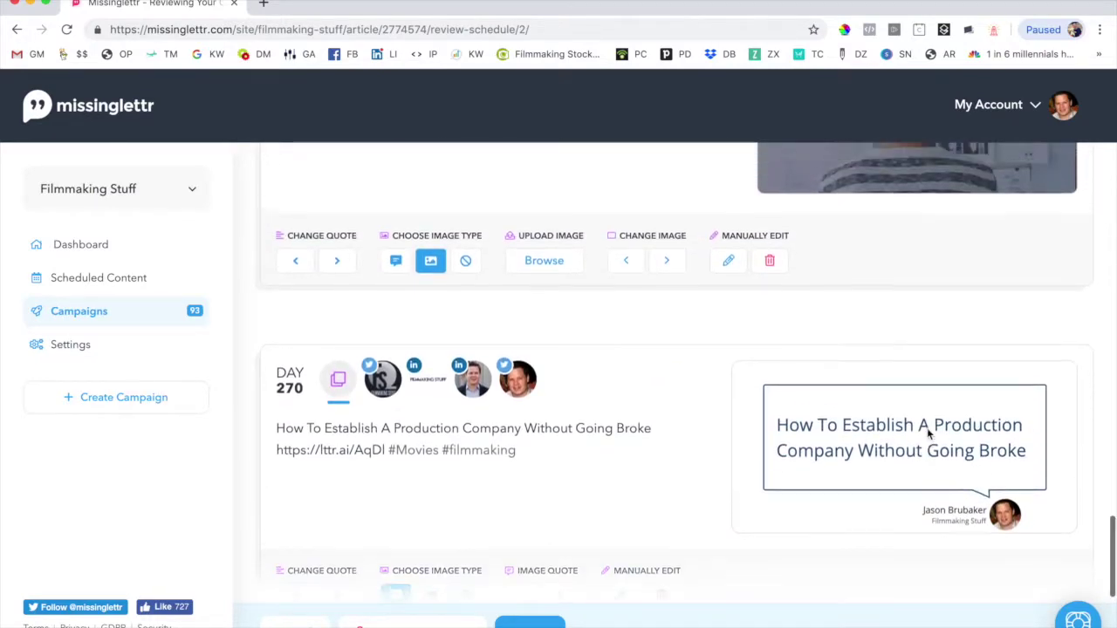
scroll(928, 433, up, 12)
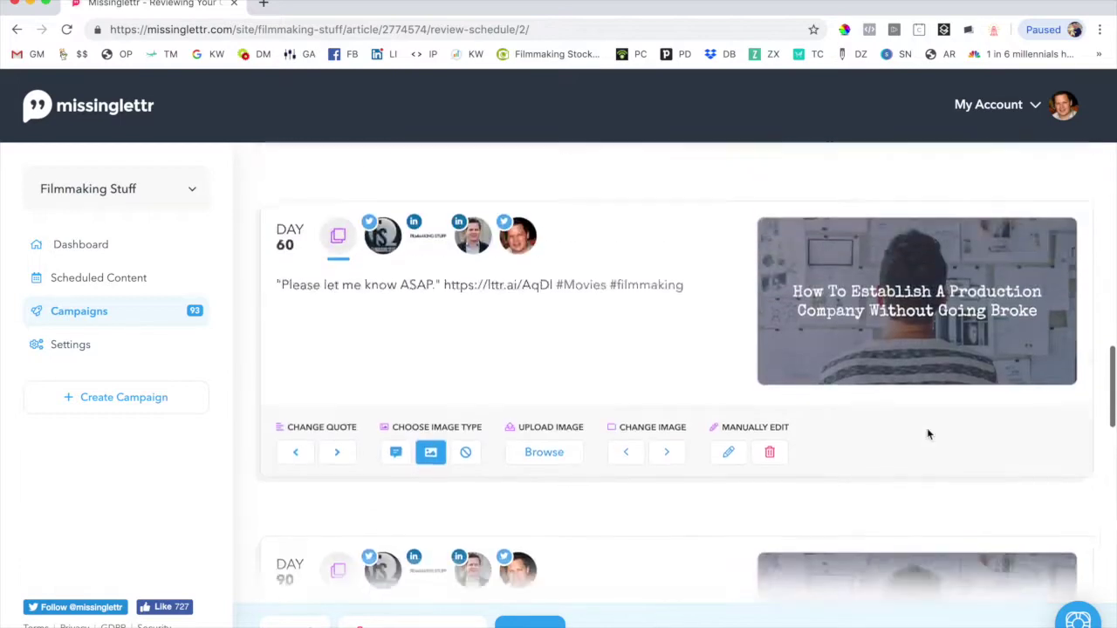
scroll(928, 434, up, 5)
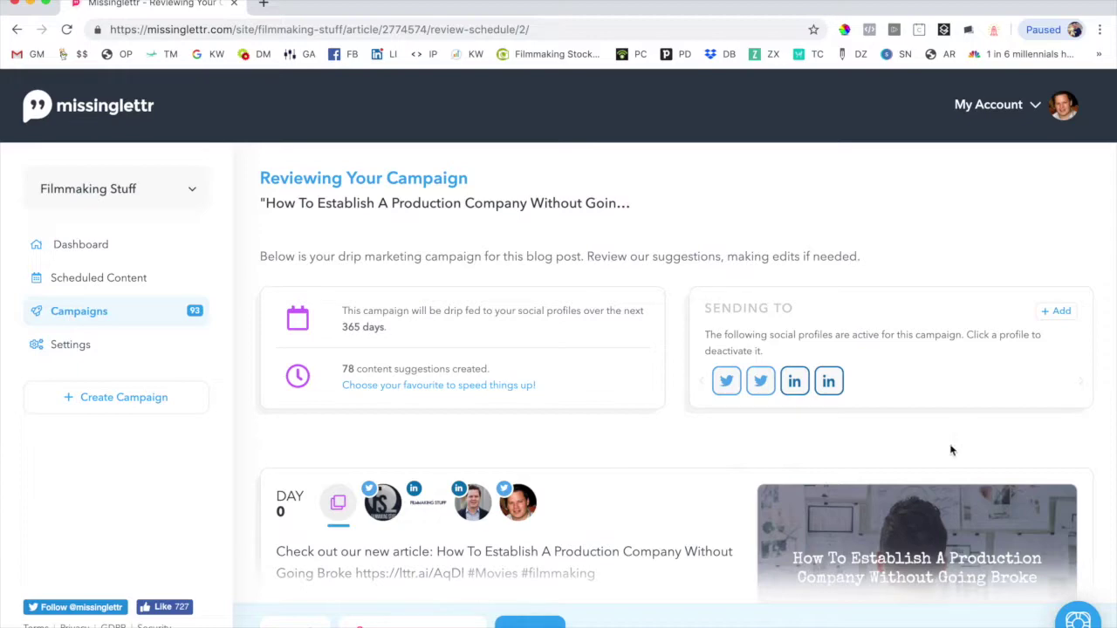
click(482, 388)
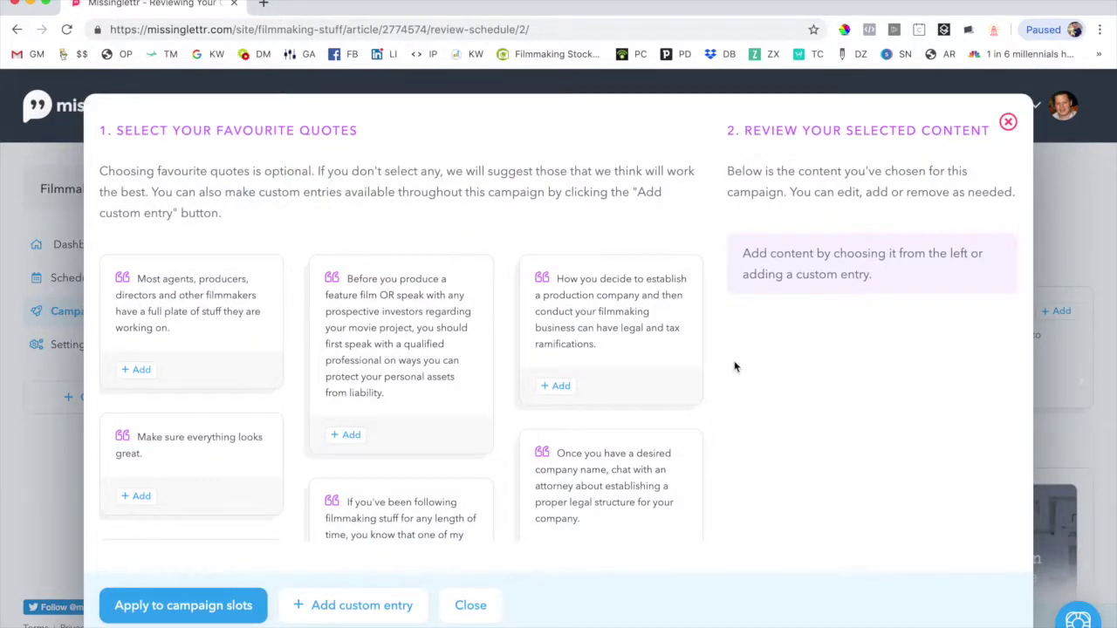
Add the 'Establish A Production Company (Now!)' quote and the website, logo and business card quote.
scroll(367, 501, down, 5)
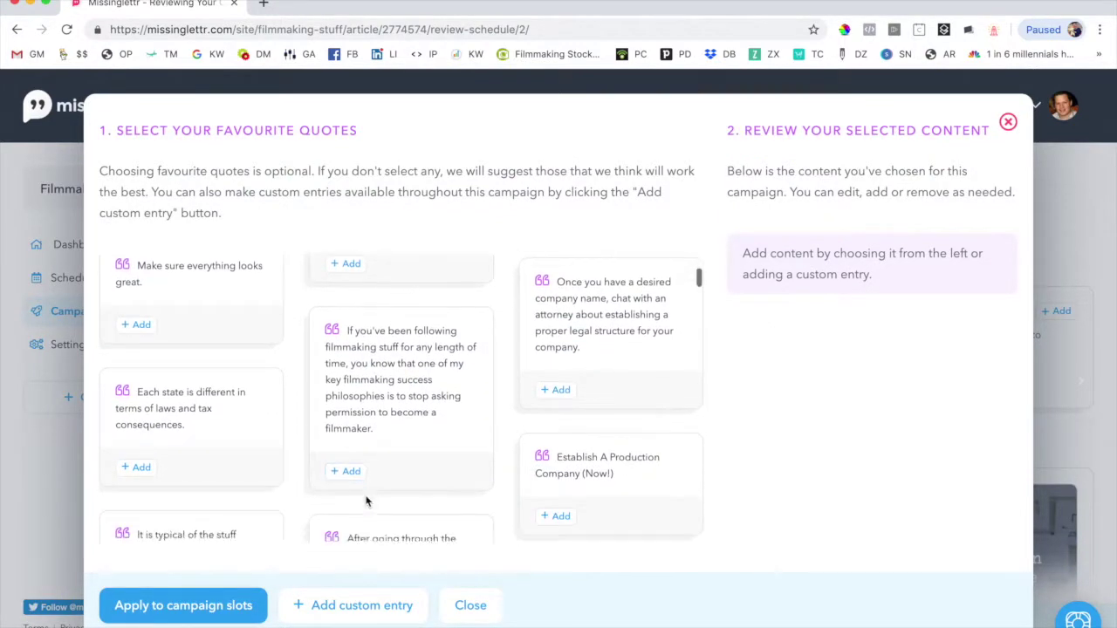
scroll(367, 501, down, 2)
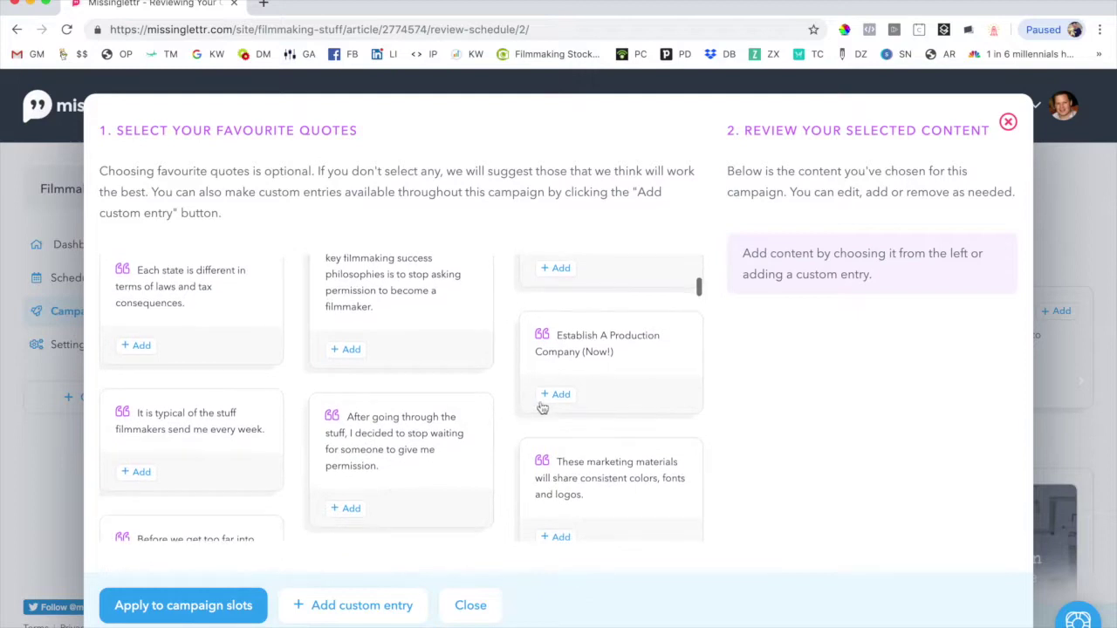
click(550, 400)
scroll(401, 434, down, 5)
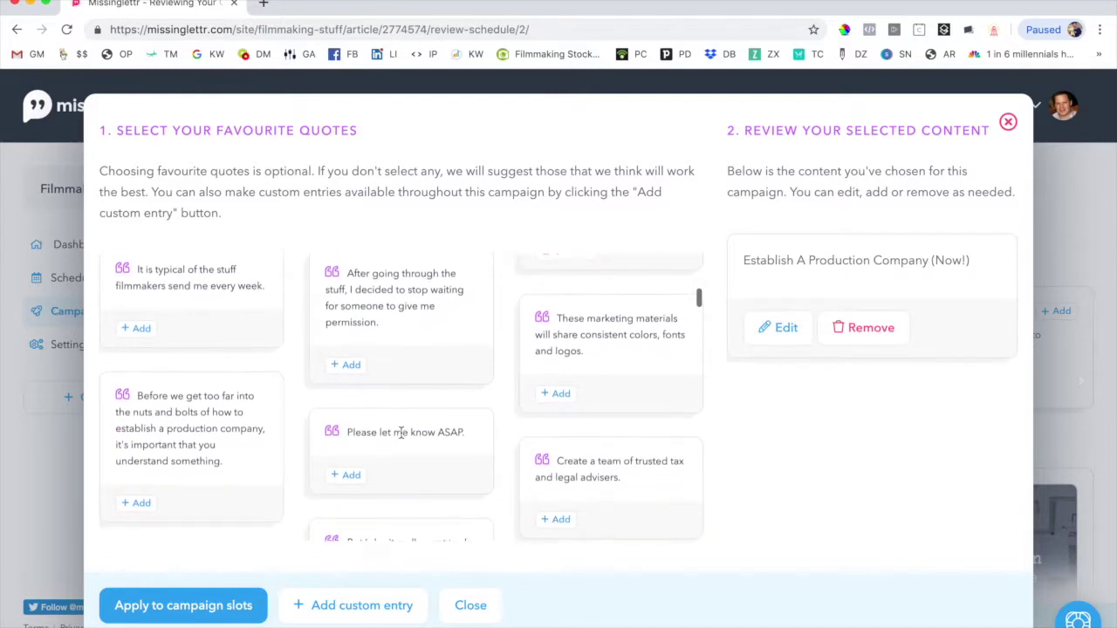
scroll(401, 437, down, 1)
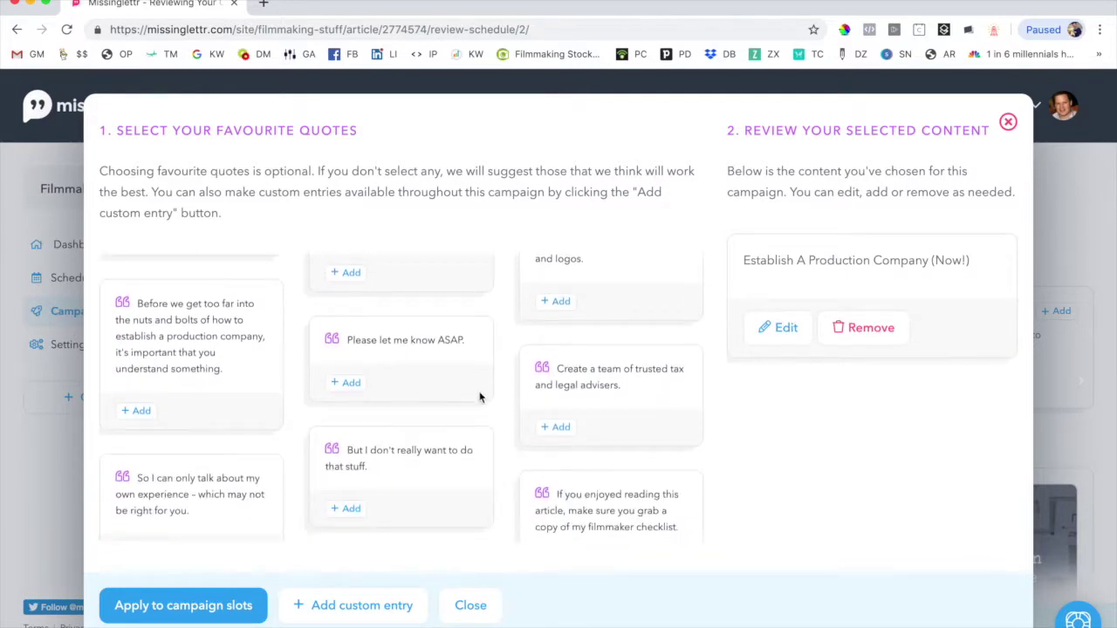
scroll(559, 462, down, 2)
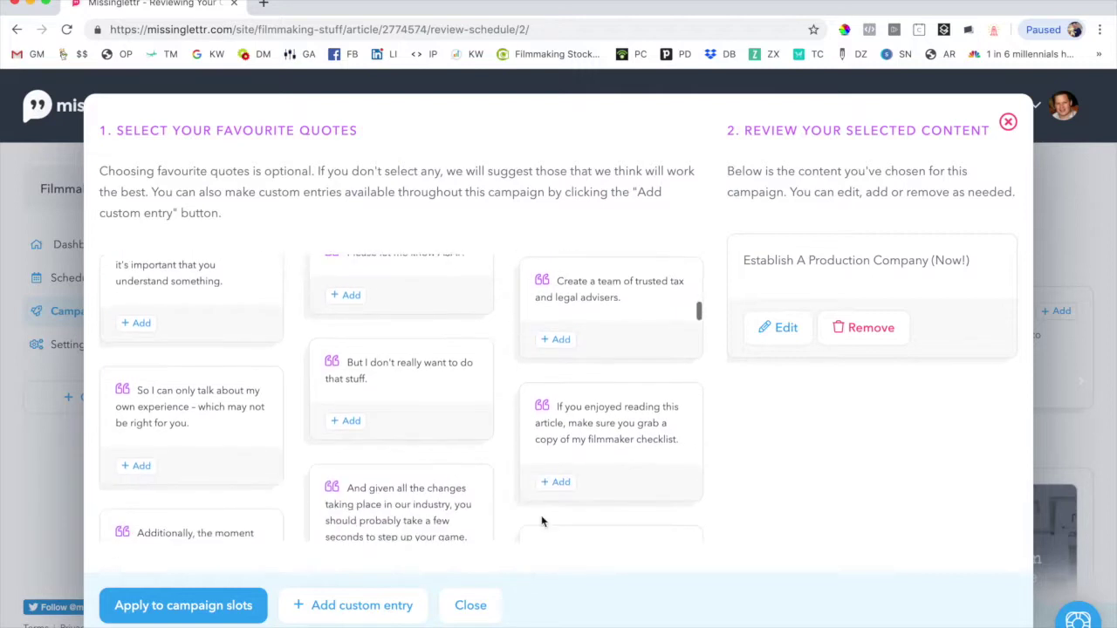
scroll(246, 449, down, 3)
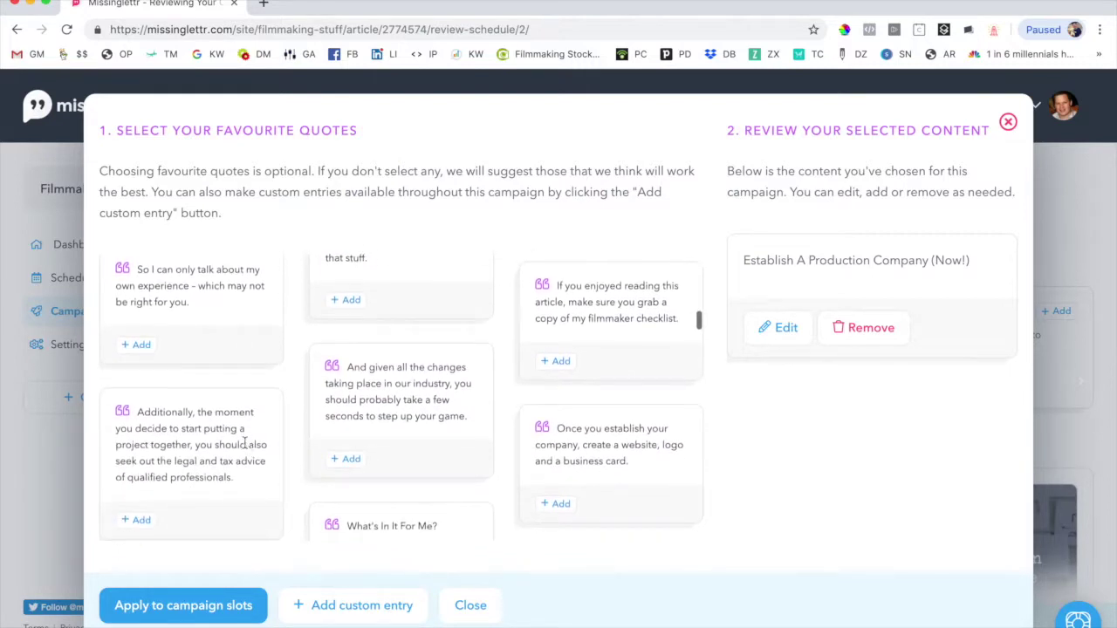
click(559, 494)
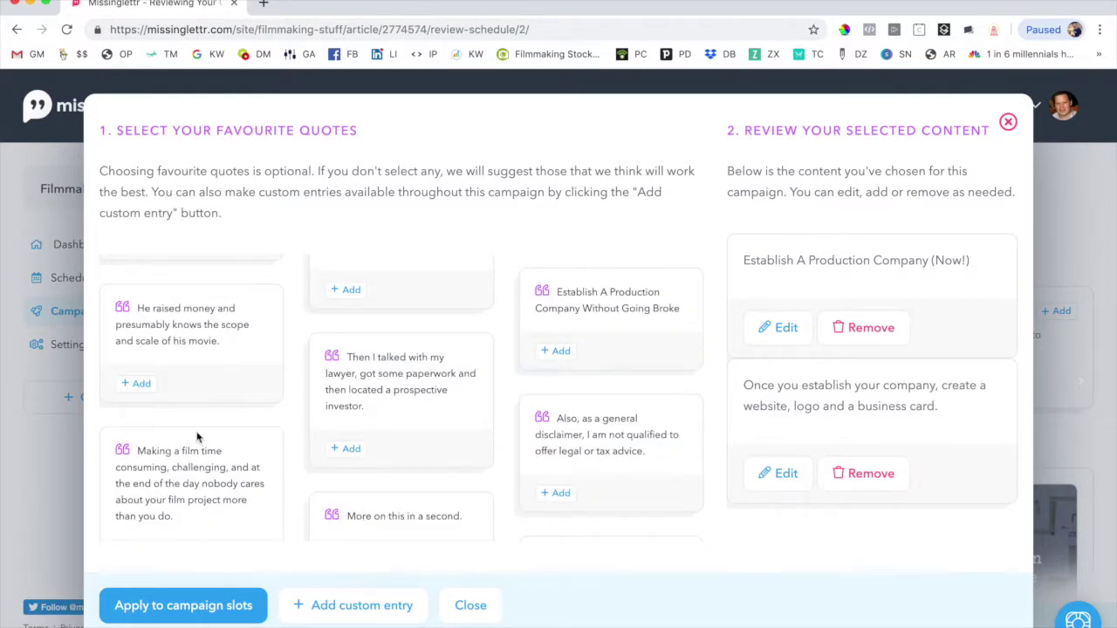
Add the 'I went on to establish a production company' quote and apply all three to the campaign slots.
scroll(427, 505, down, 5)
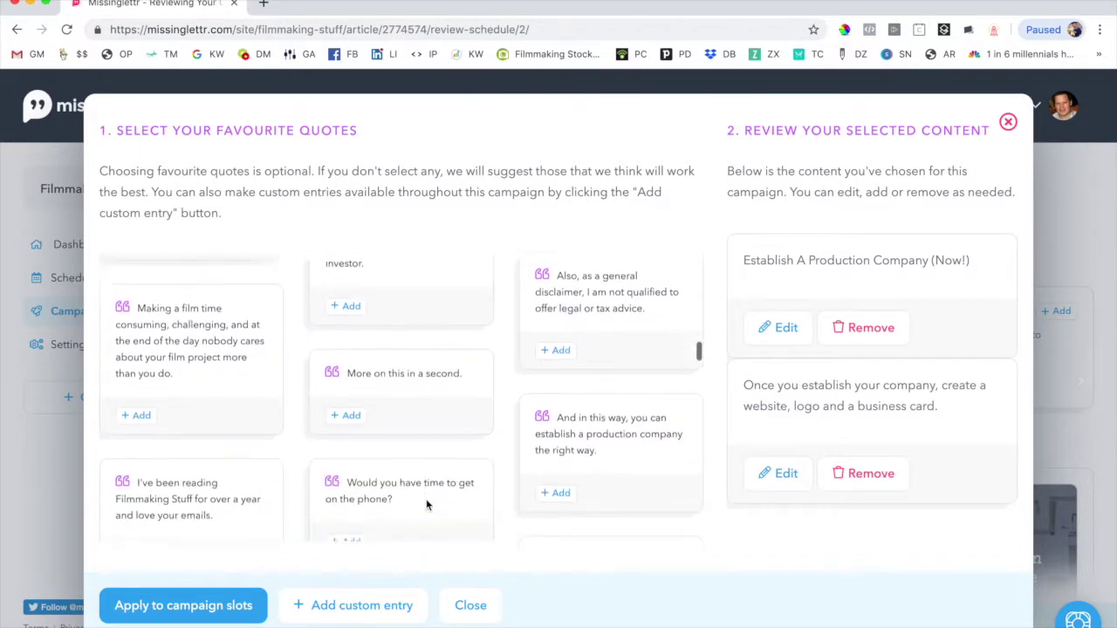
scroll(424, 493, down, 4)
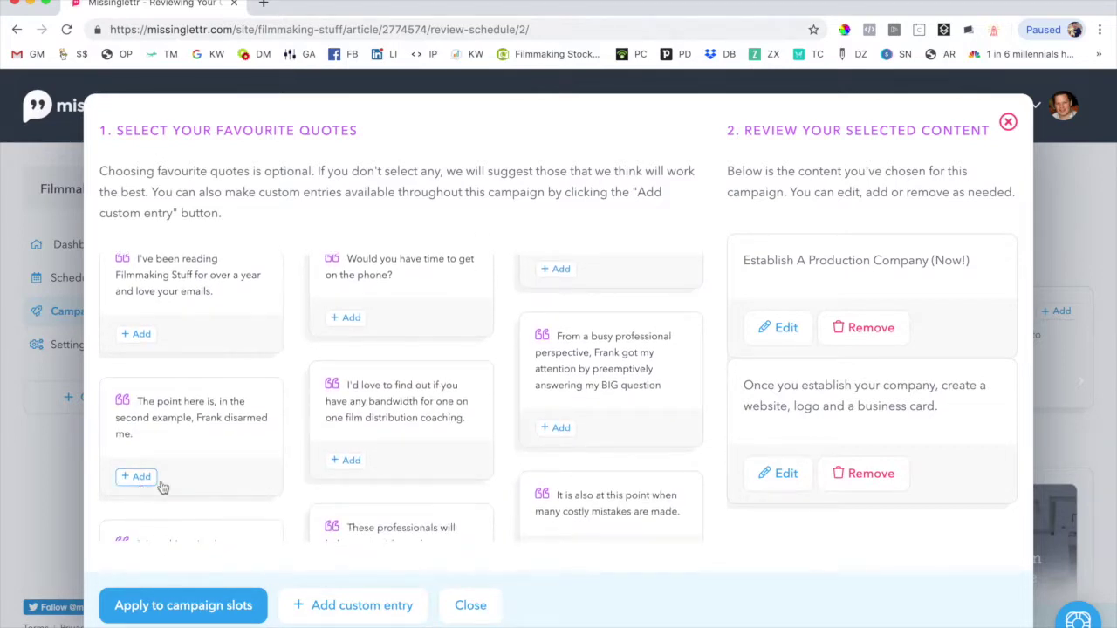
scroll(361, 499, down, 3)
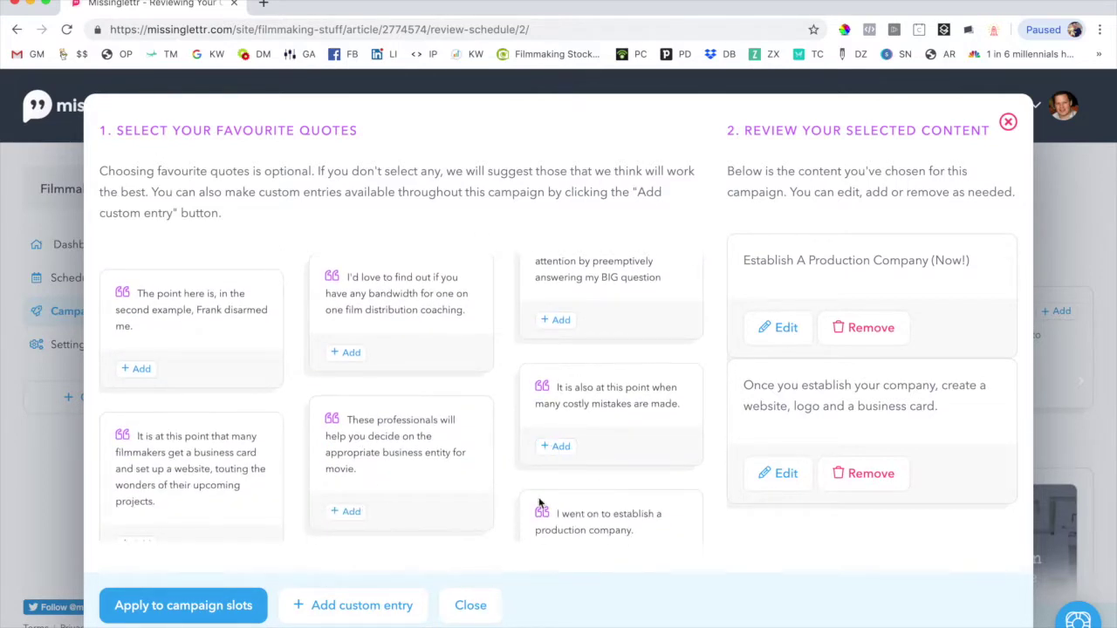
scroll(541, 505, down, 2)
click(558, 510)
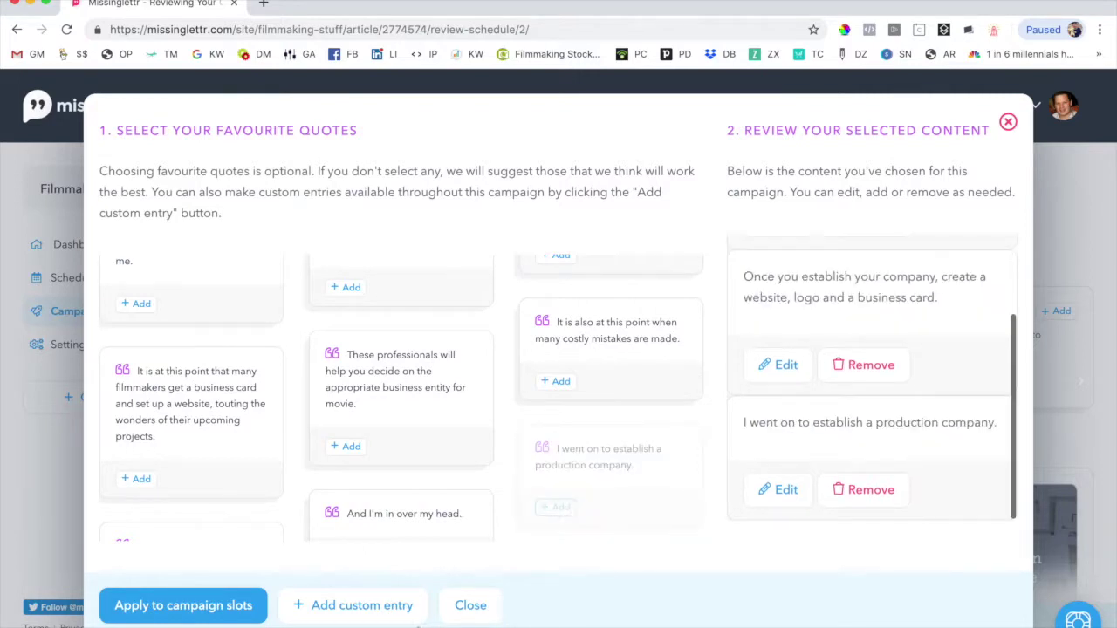
click(184, 612)
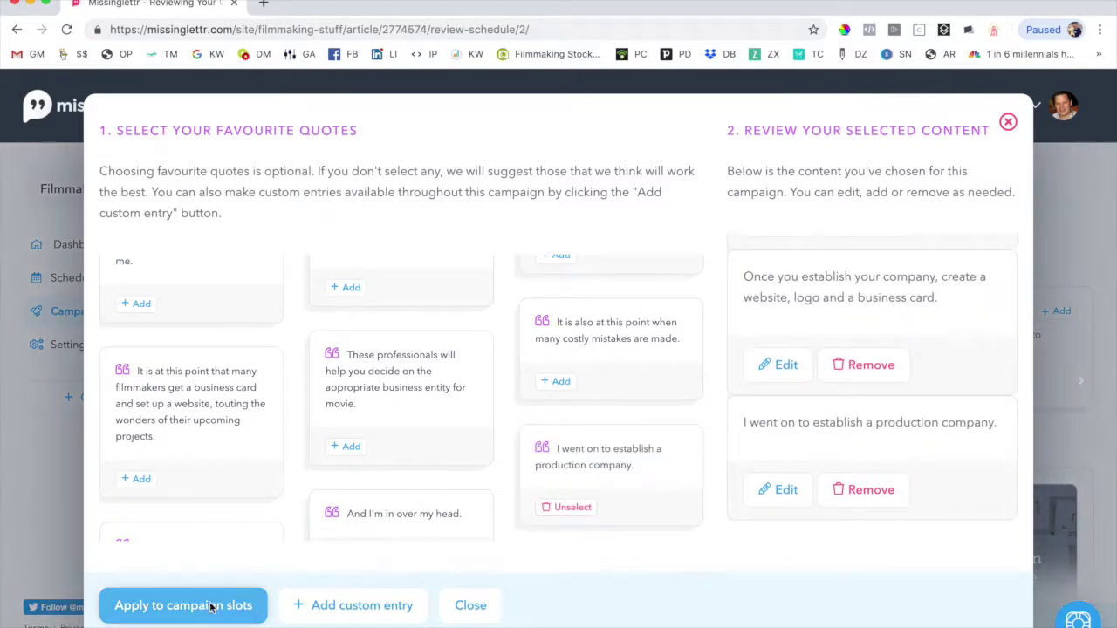
click(405, 447)
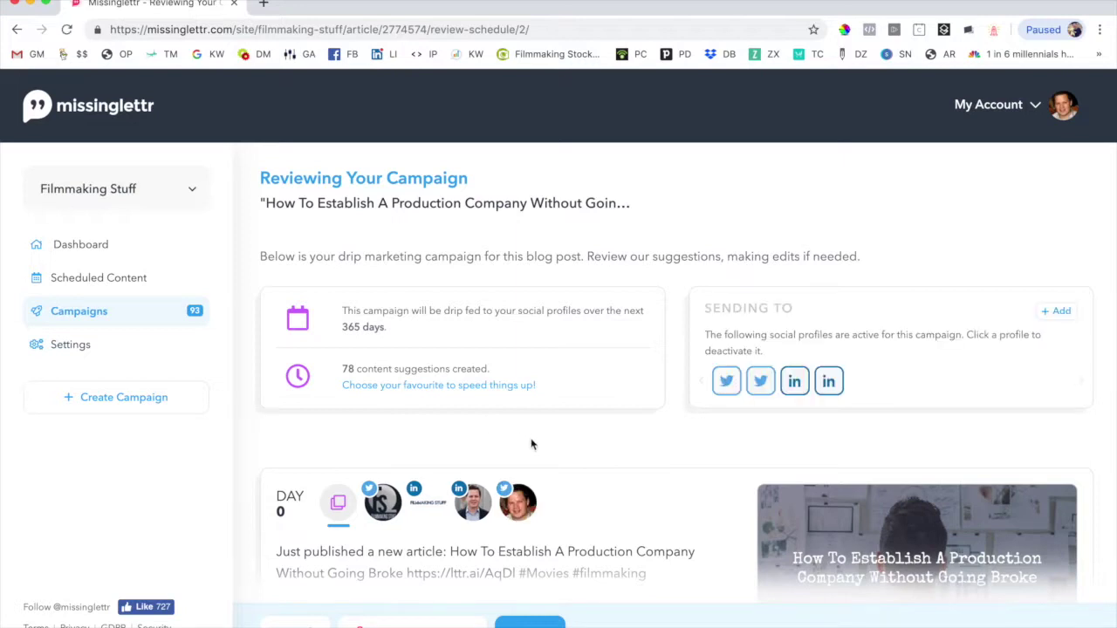
Change the Day 0 post's quote to the article title.
scroll(530, 445, down, 3)
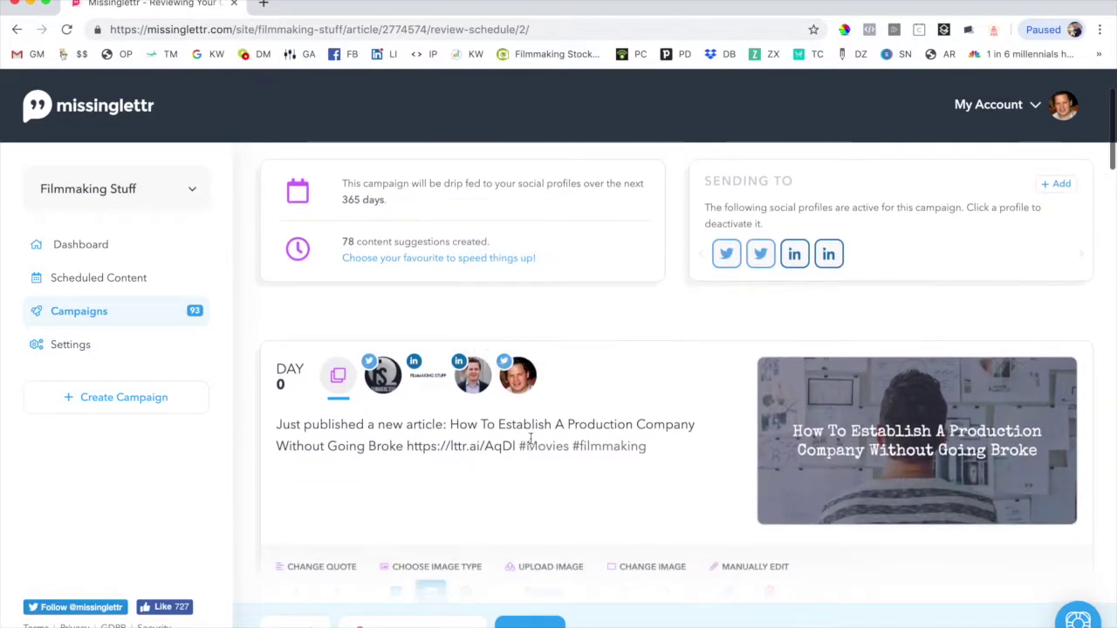
scroll(337, 464, down, 5)
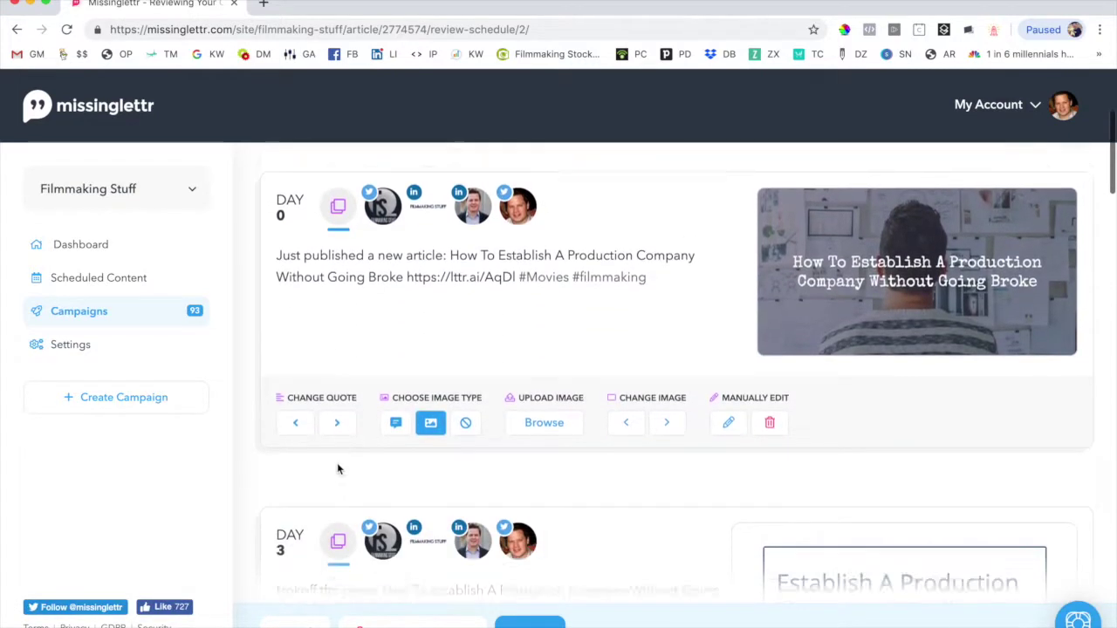
scroll(341, 356, down, 13)
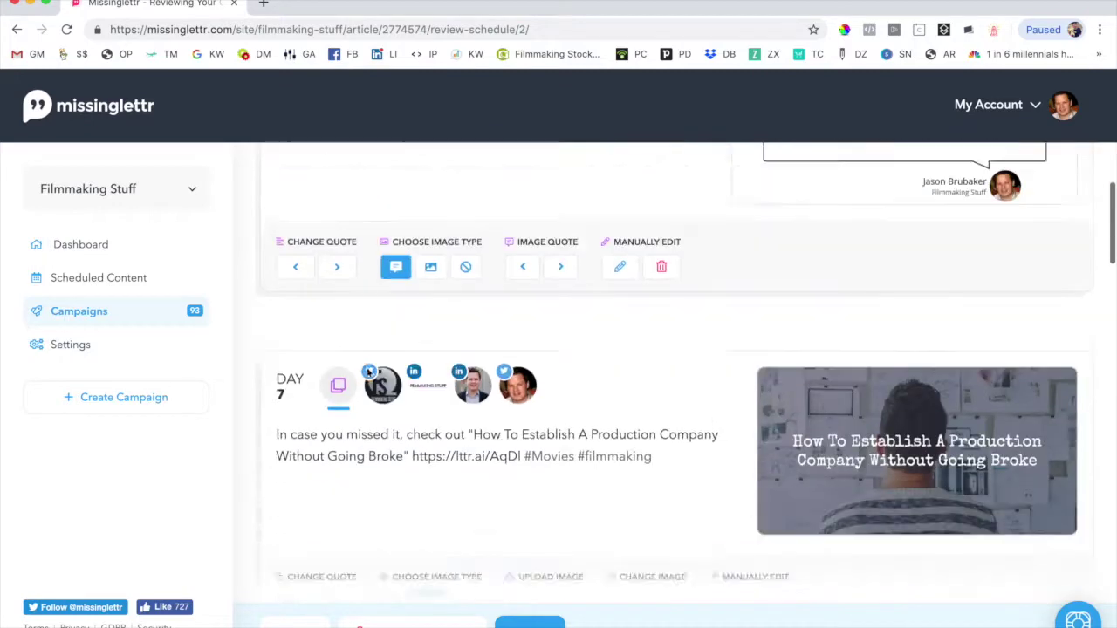
scroll(367, 373, down, 4)
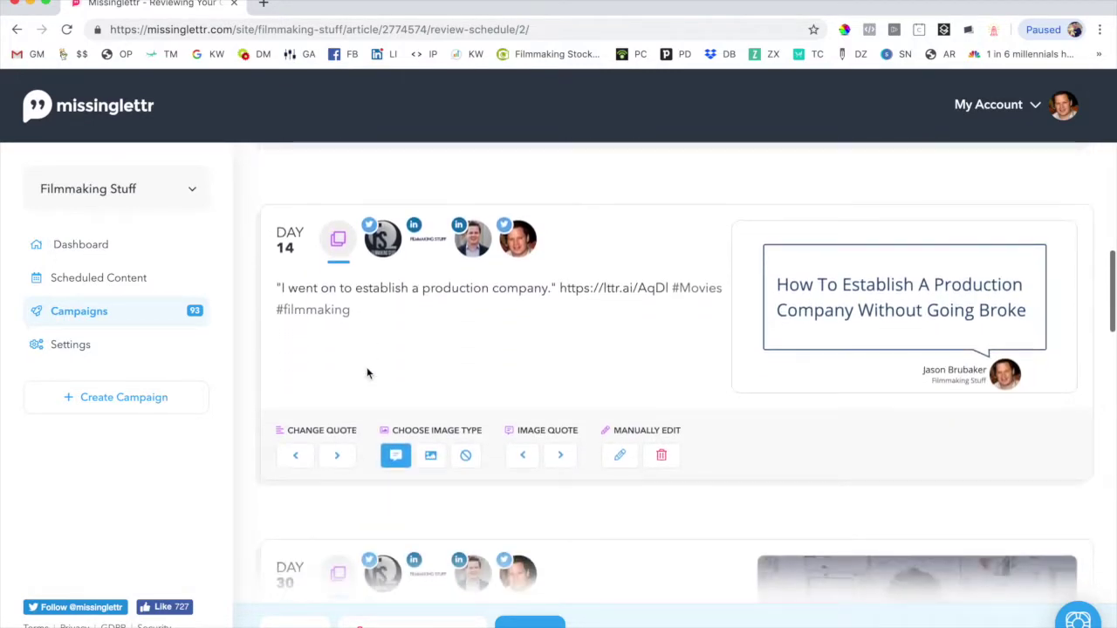
scroll(367, 374, up, 10)
scroll(368, 374, up, 8)
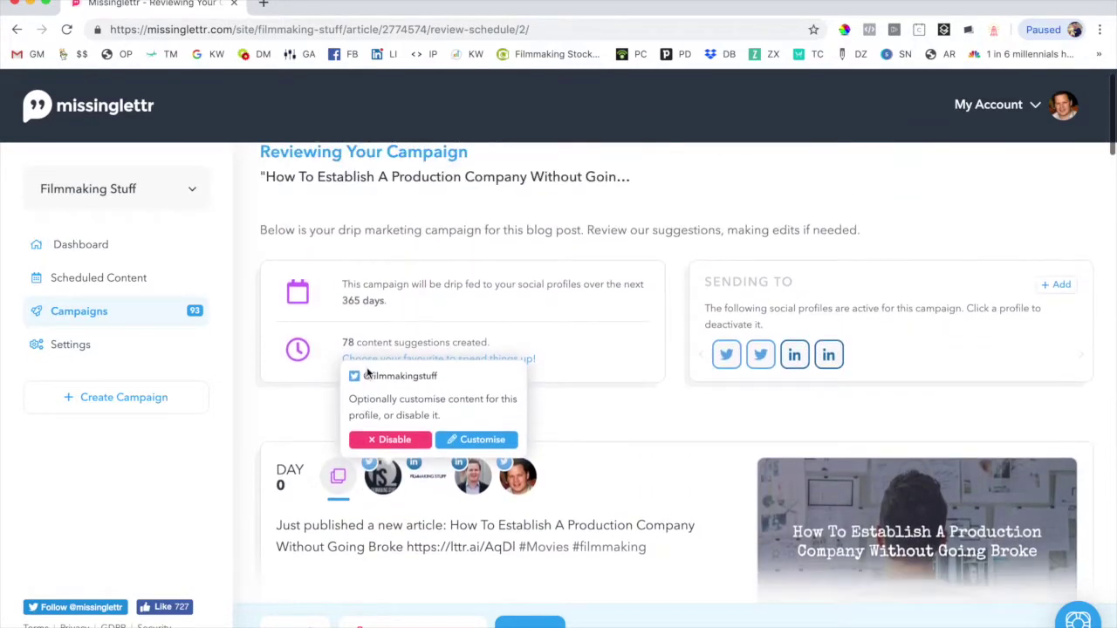
scroll(699, 450, down, 3)
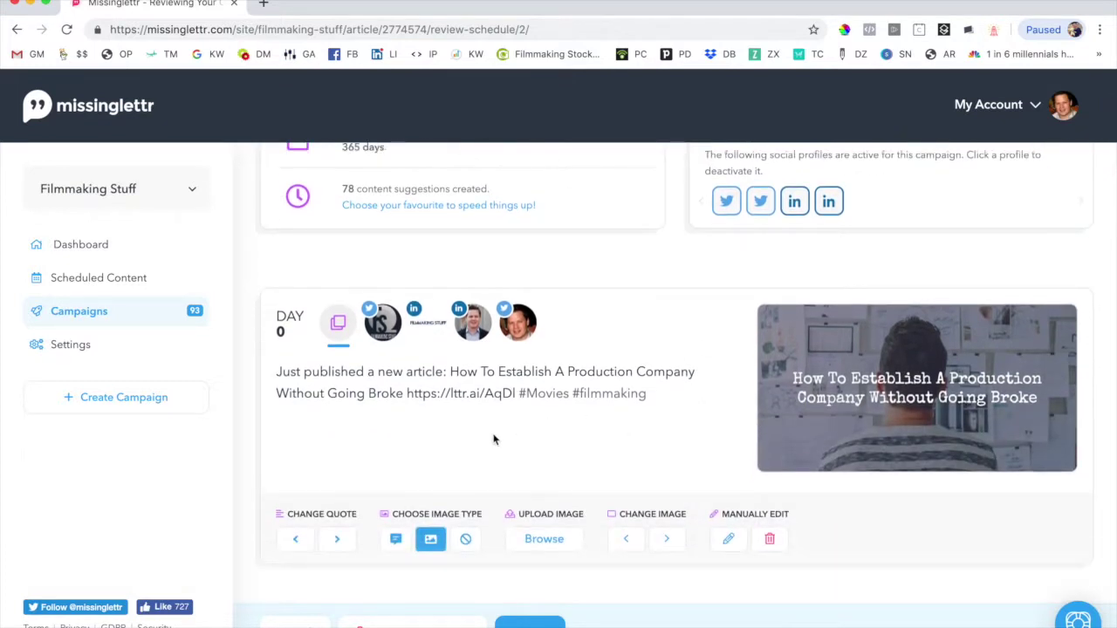
click(296, 539)
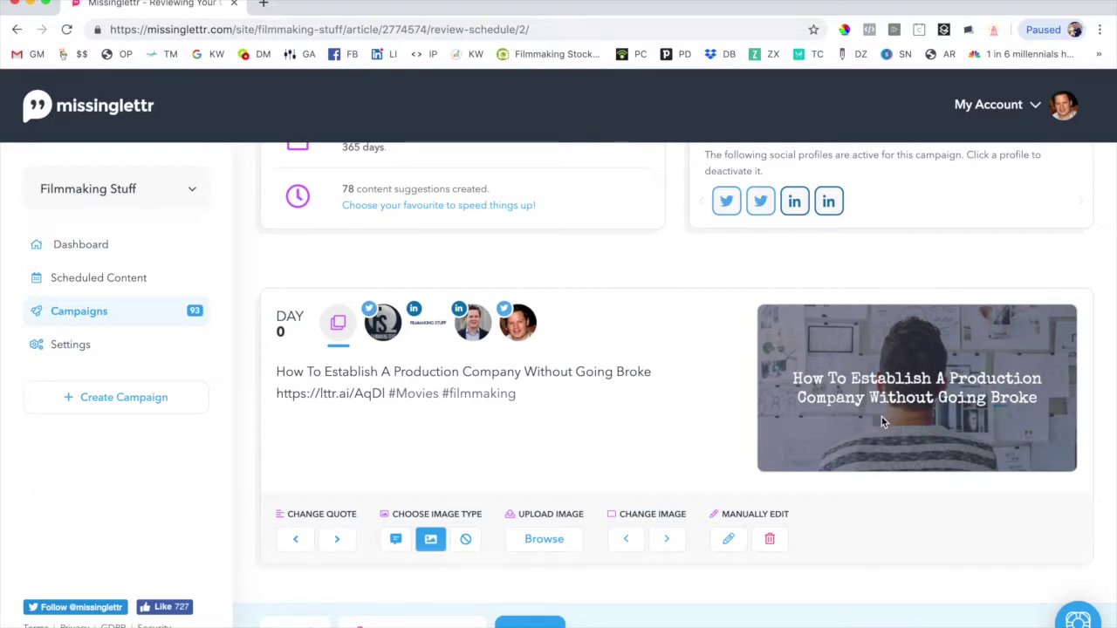
Make the Day 3 post read 'How To Establish A Production Company Without Going Broke'.
scroll(723, 469, down, 5)
scroll(402, 408, down, 2)
click(290, 479)
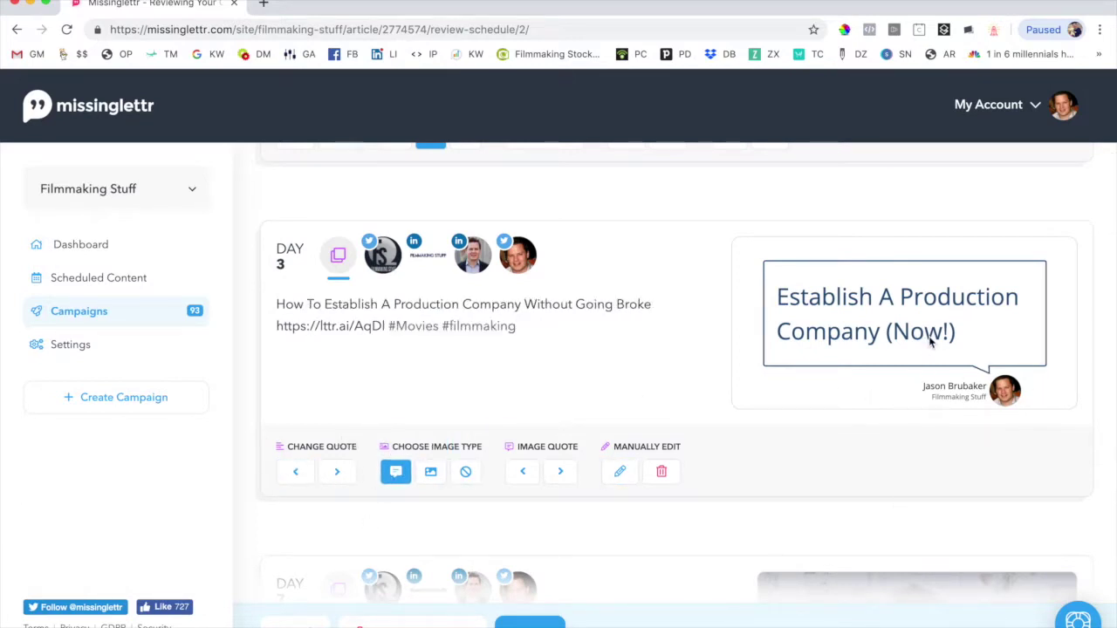
scroll(914, 343, down, 5)
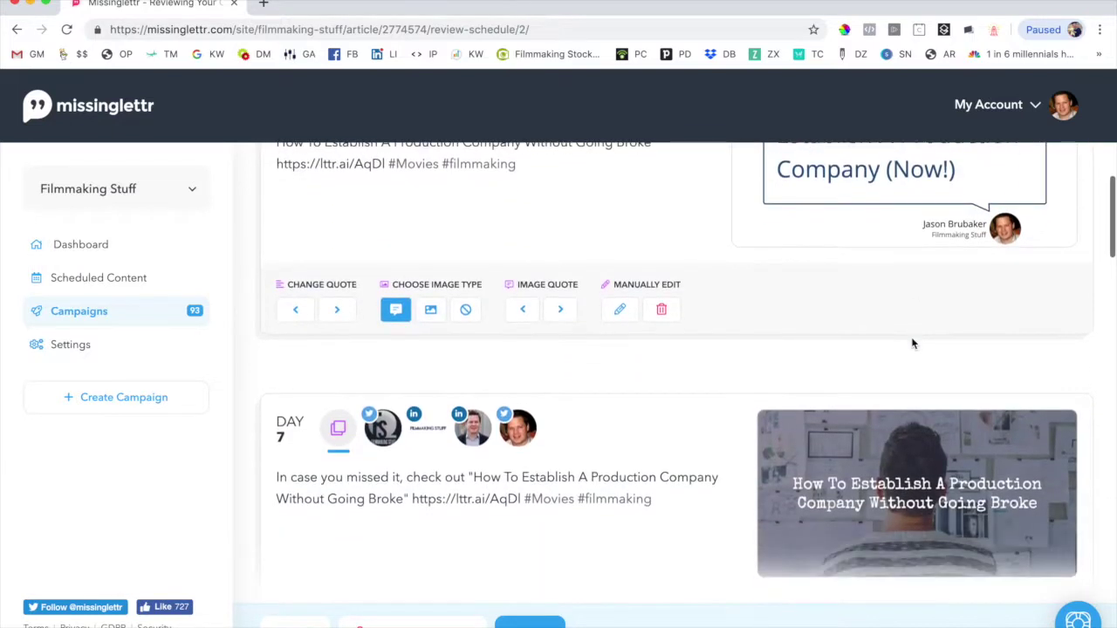
scroll(956, 393, down, 6)
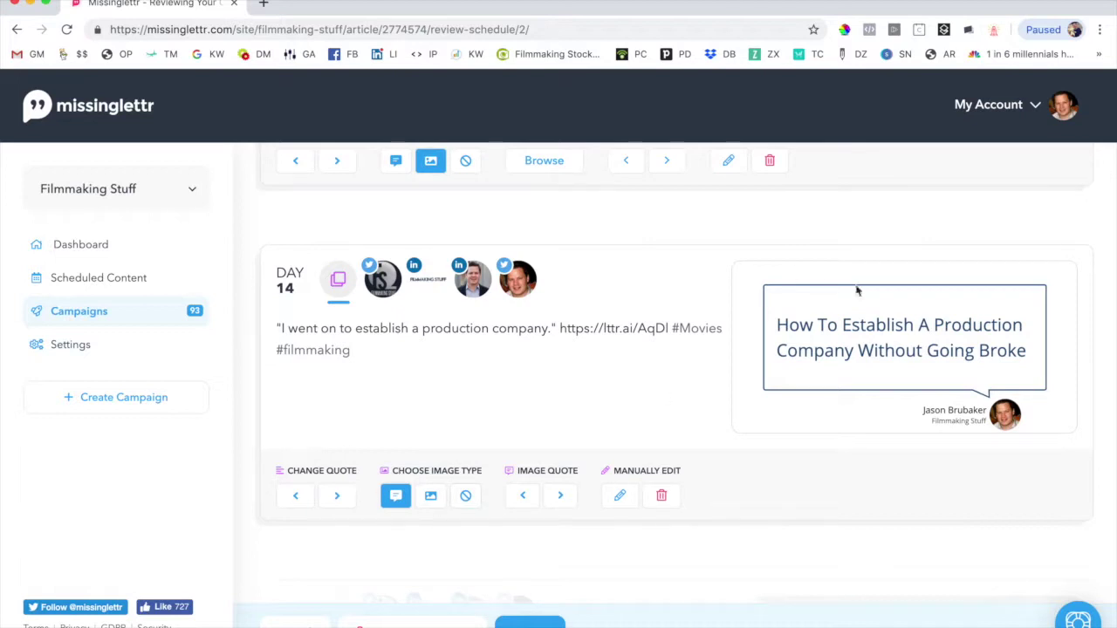
Swap the Day 14 and Day 90 quote graphics for the article's featured image.
click(431, 497)
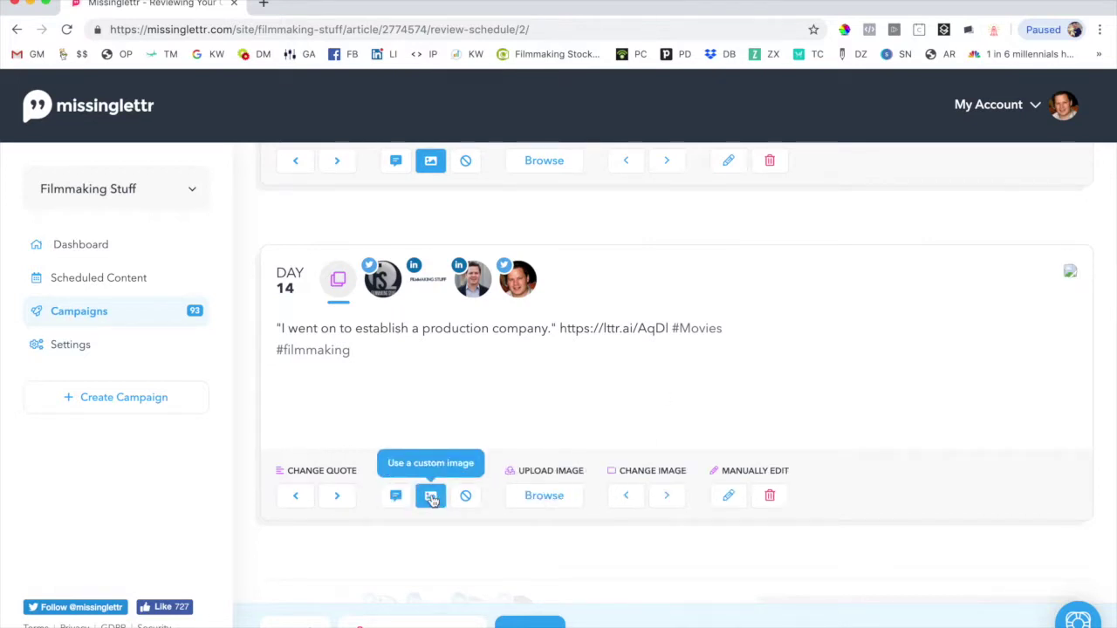
click(628, 496)
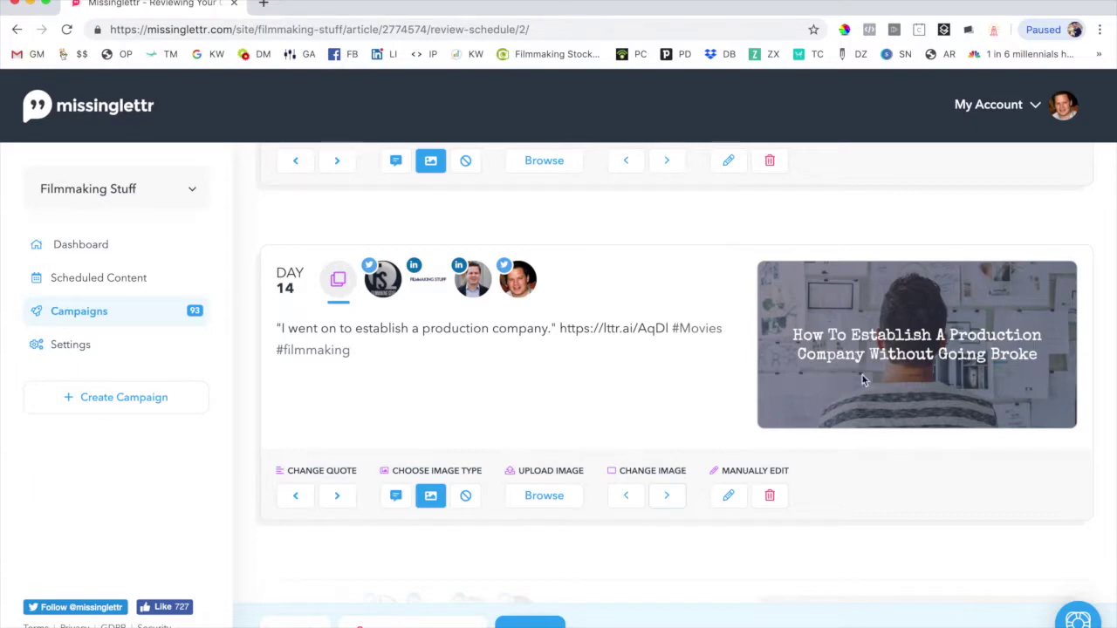
scroll(354, 384, down, 5)
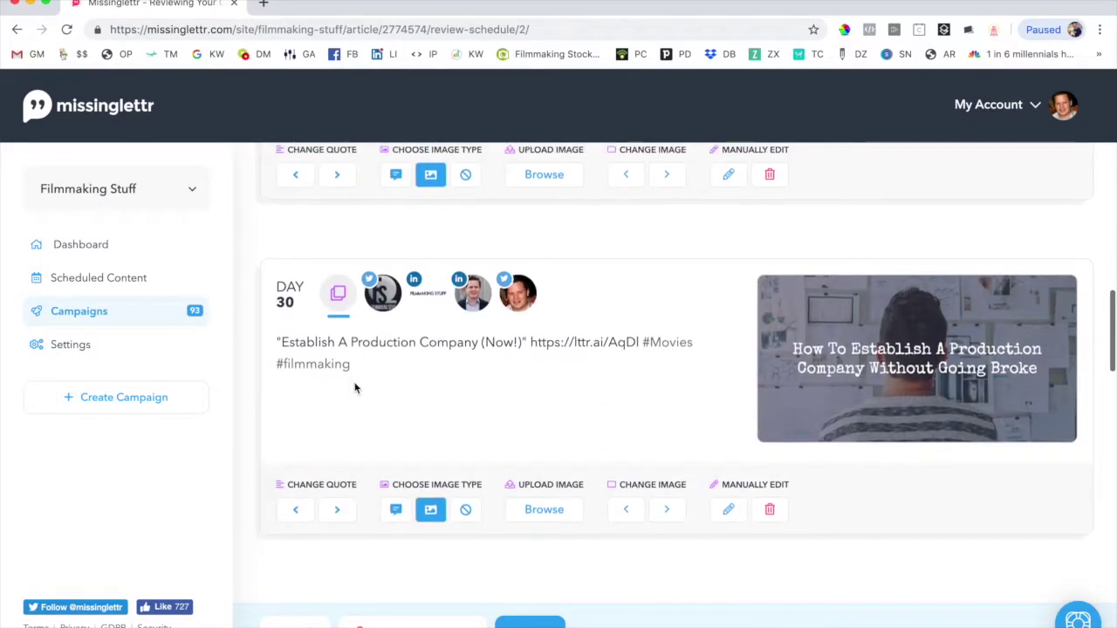
scroll(354, 388, down, 8)
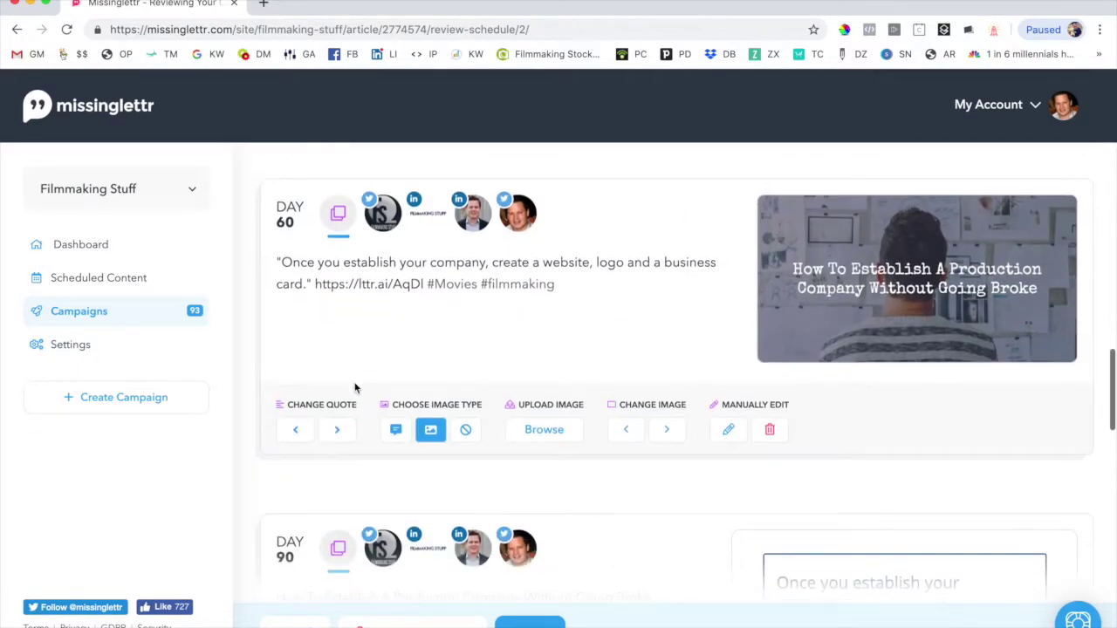
click(430, 416)
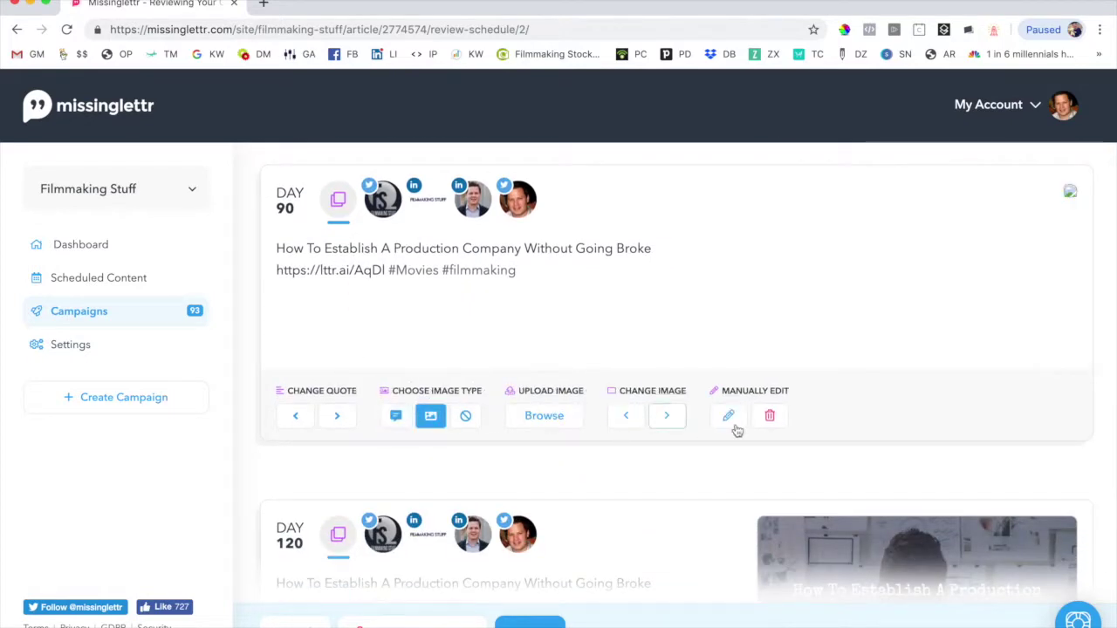
scroll(629, 419, down, 2)
scroll(628, 422, down, 10)
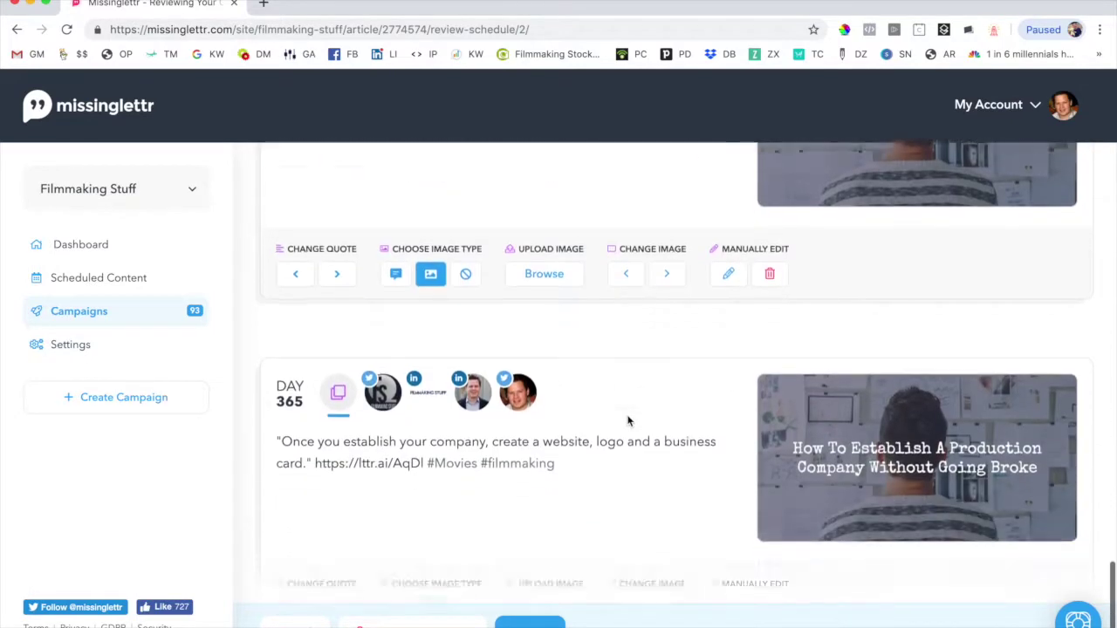
scroll(627, 421, up, 1)
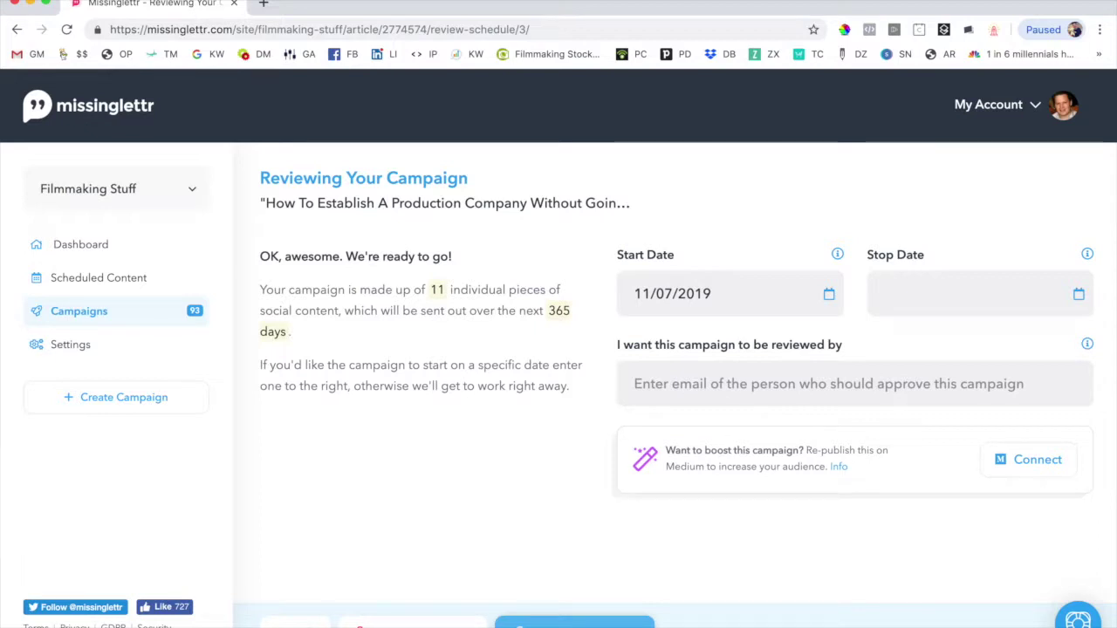
Open Scheduled Content in a new tab and move its calendar to August 2019.
right_click(120, 285)
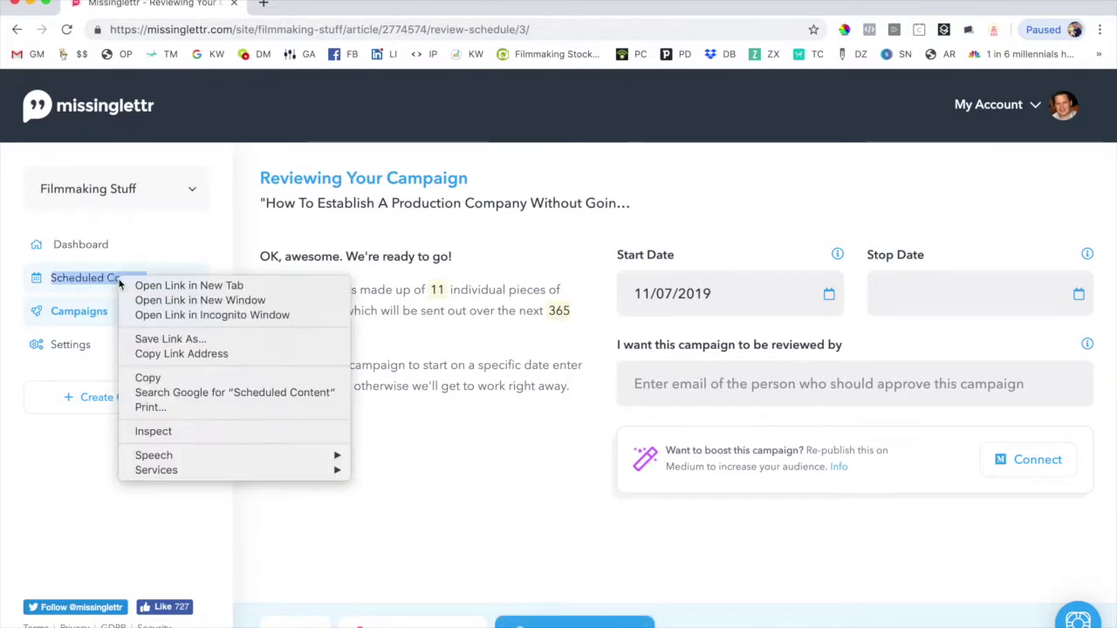
click(144, 285)
click(377, 7)
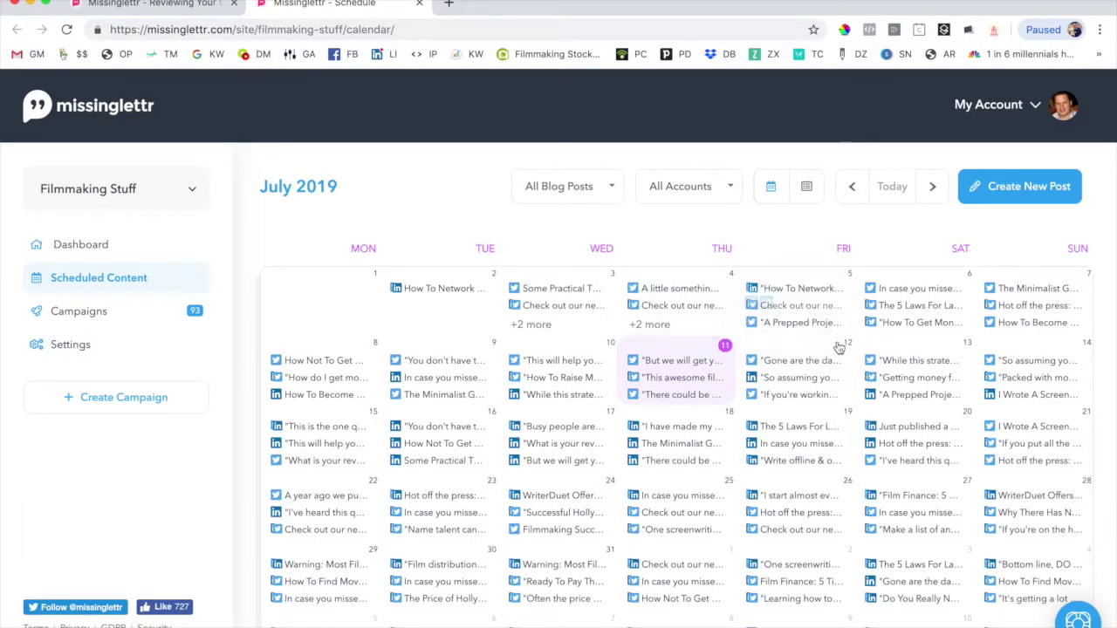
scroll(646, 399, down, 3)
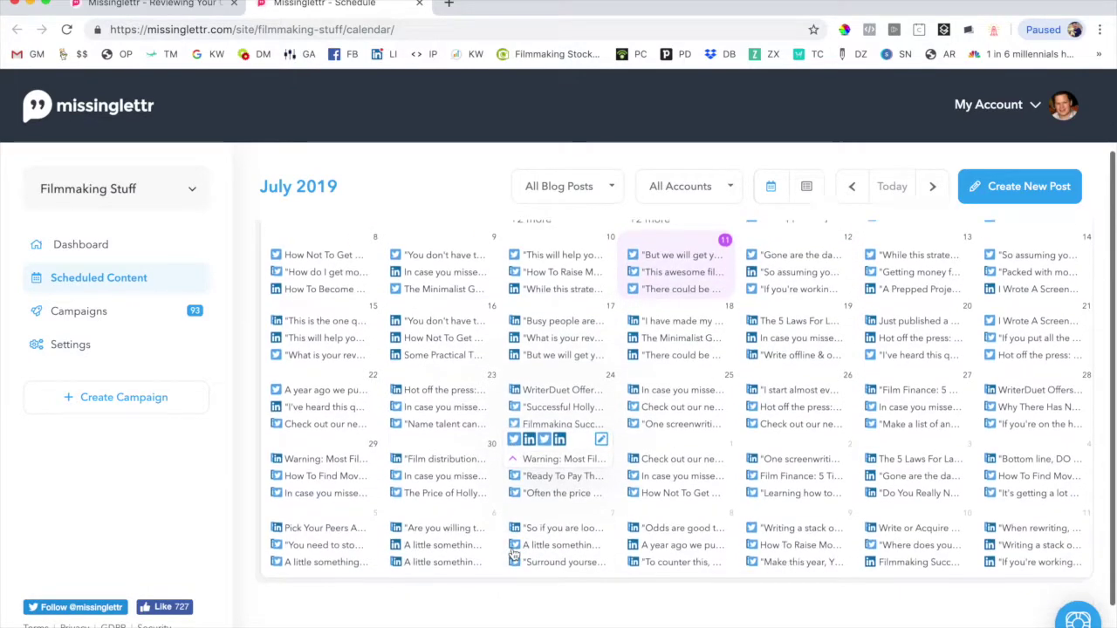
scroll(513, 554, up, 3)
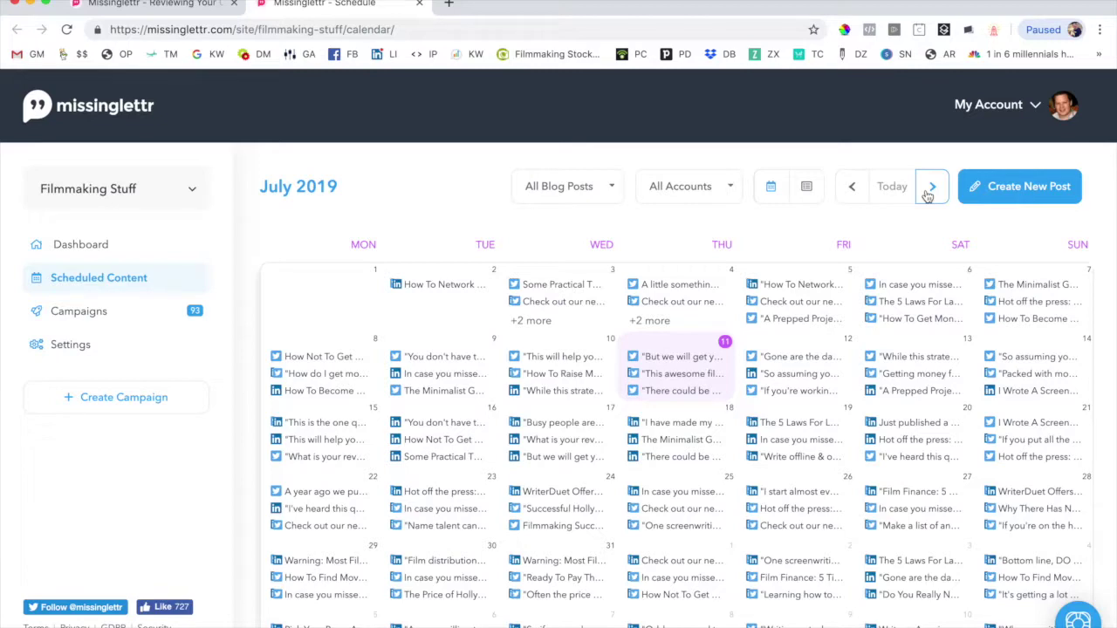
click(931, 188)
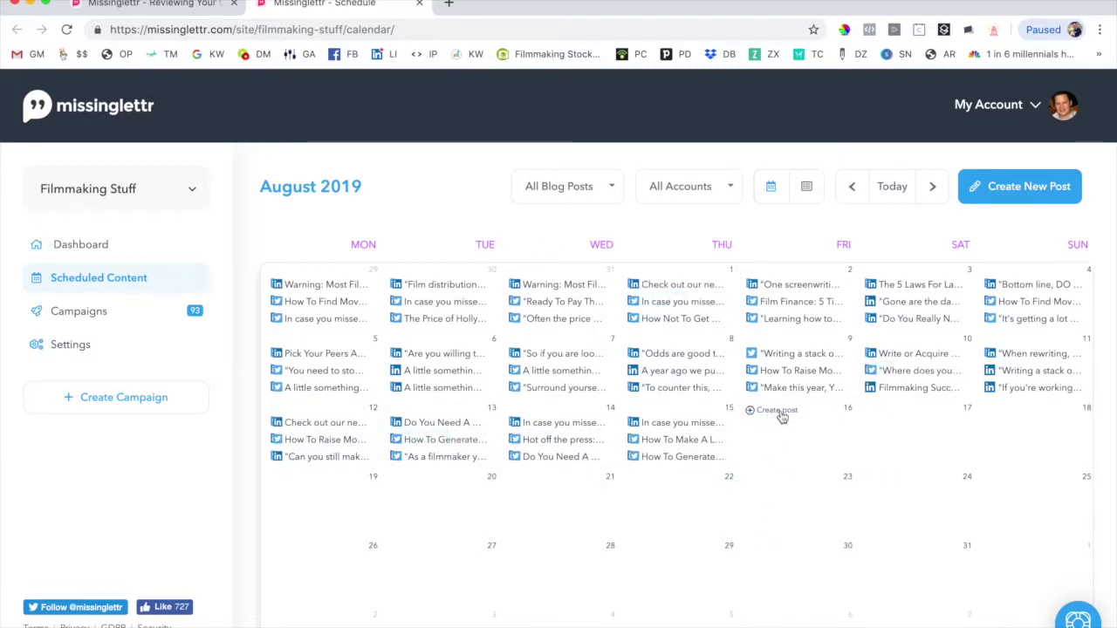
On the campaign review page, set the start date to 15 August 2019 and activate the campaign.
click(155, 7)
click(707, 305)
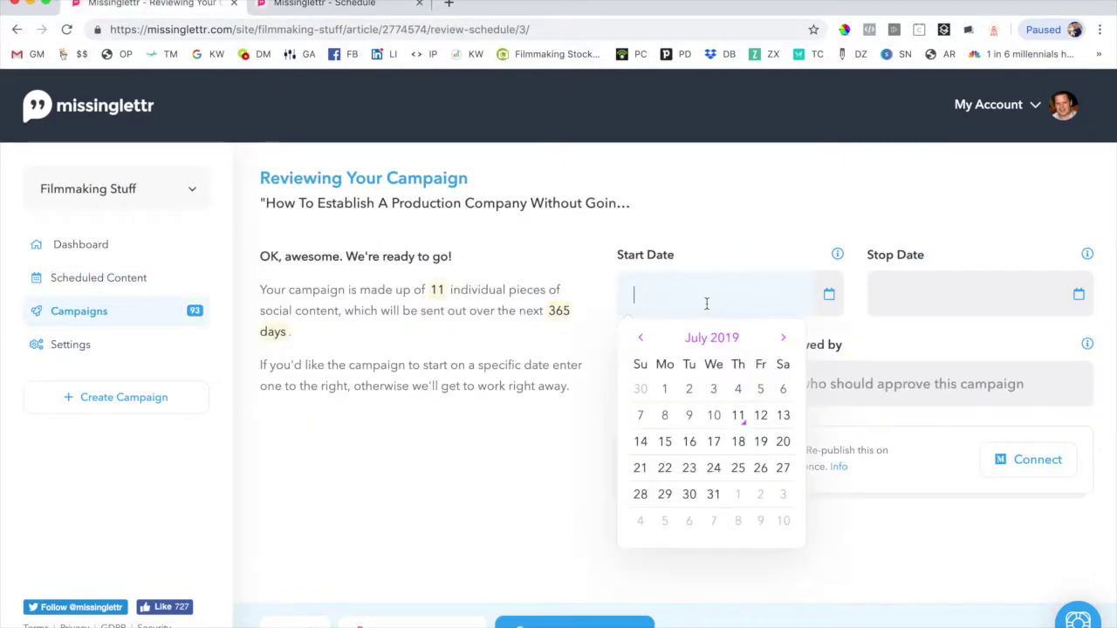
click(782, 337)
click(739, 442)
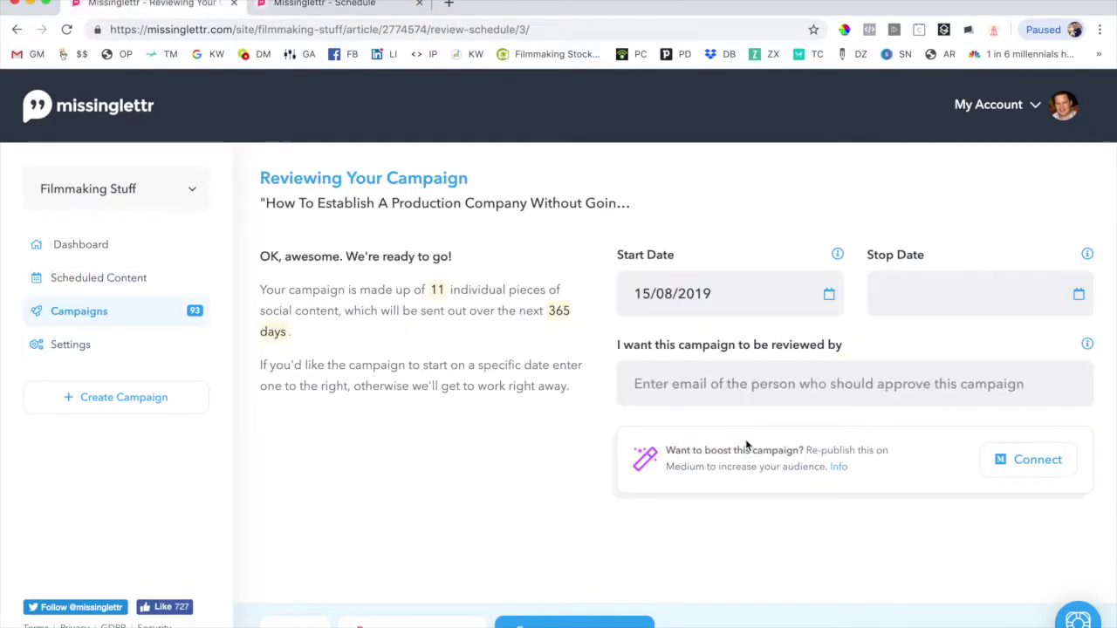
click(574, 621)
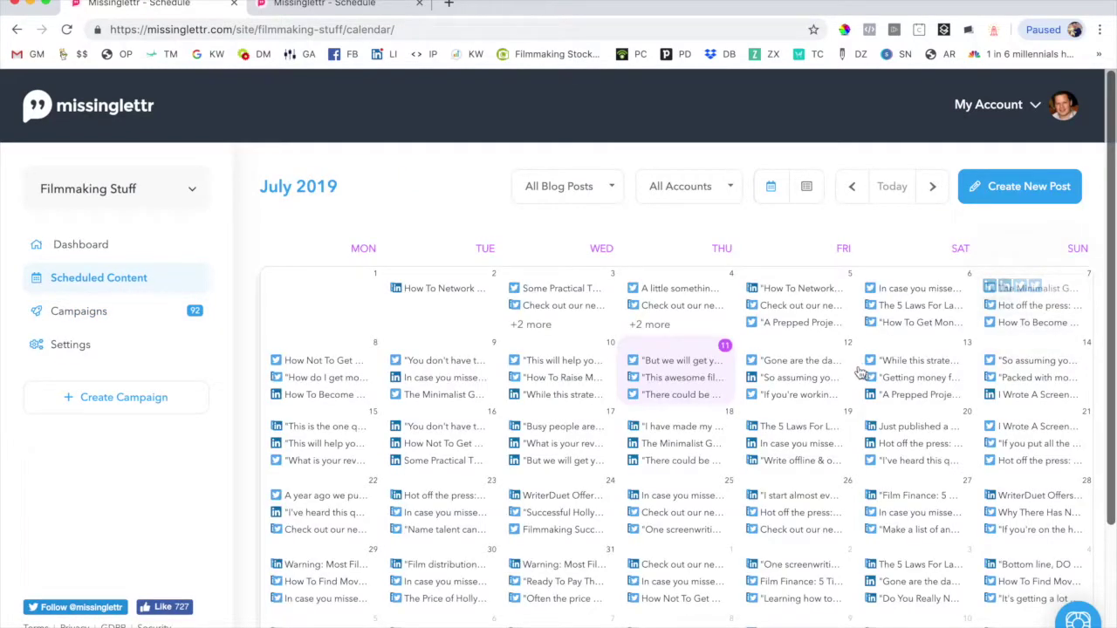
Show the August 2019 calendar and list all posts scheduled for 15 August.
scroll(1085, 317, down, 3)
click(924, 186)
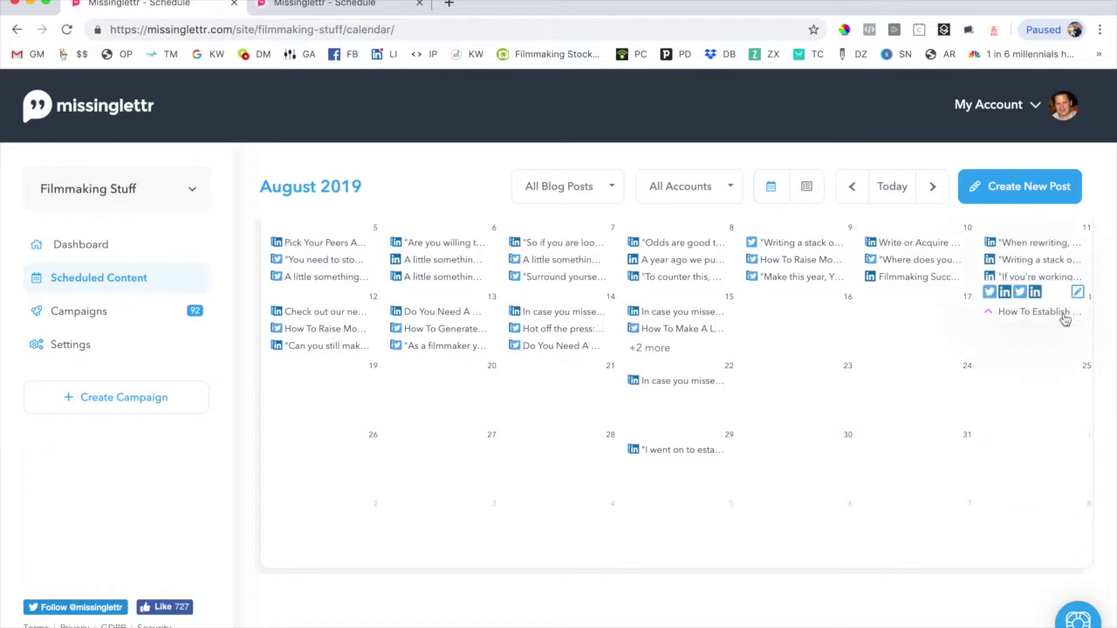
click(651, 348)
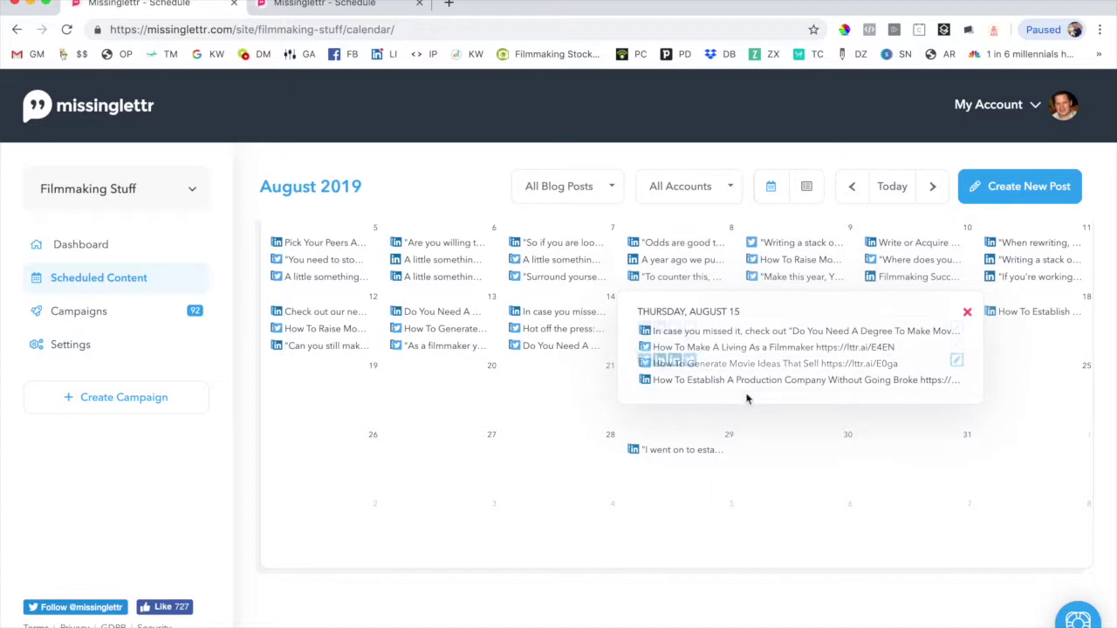
Move How To Establish to 31 Aug, the 22, 31 and 29 Aug posts to 16 Aug, and the 18 Aug post to 17 Aug.
drag(779, 382, 867, 443)
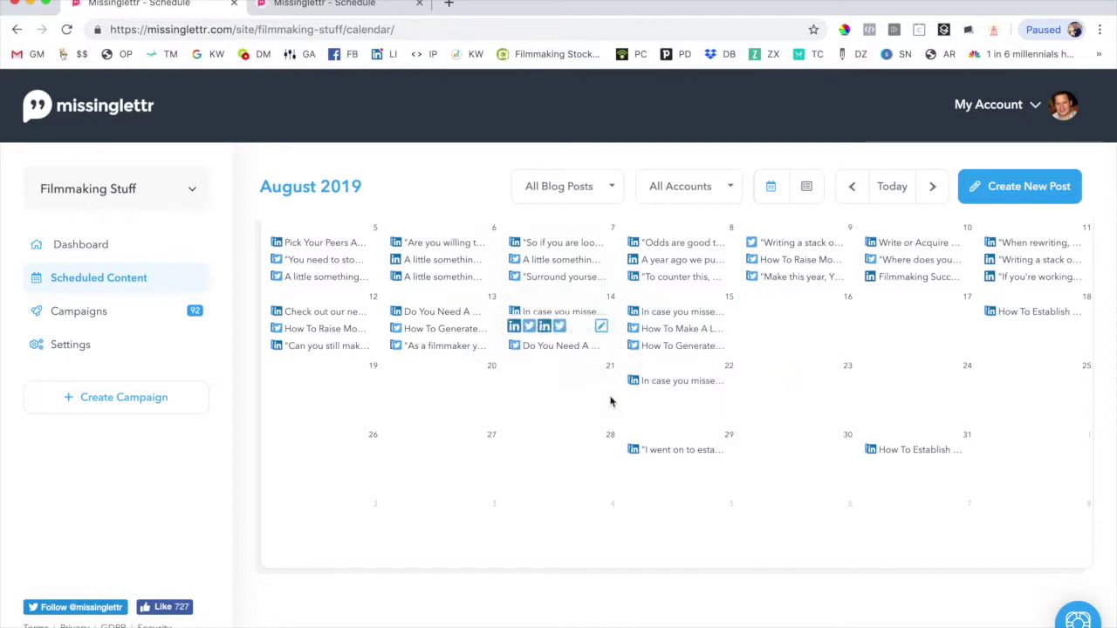
drag(669, 387, 785, 326)
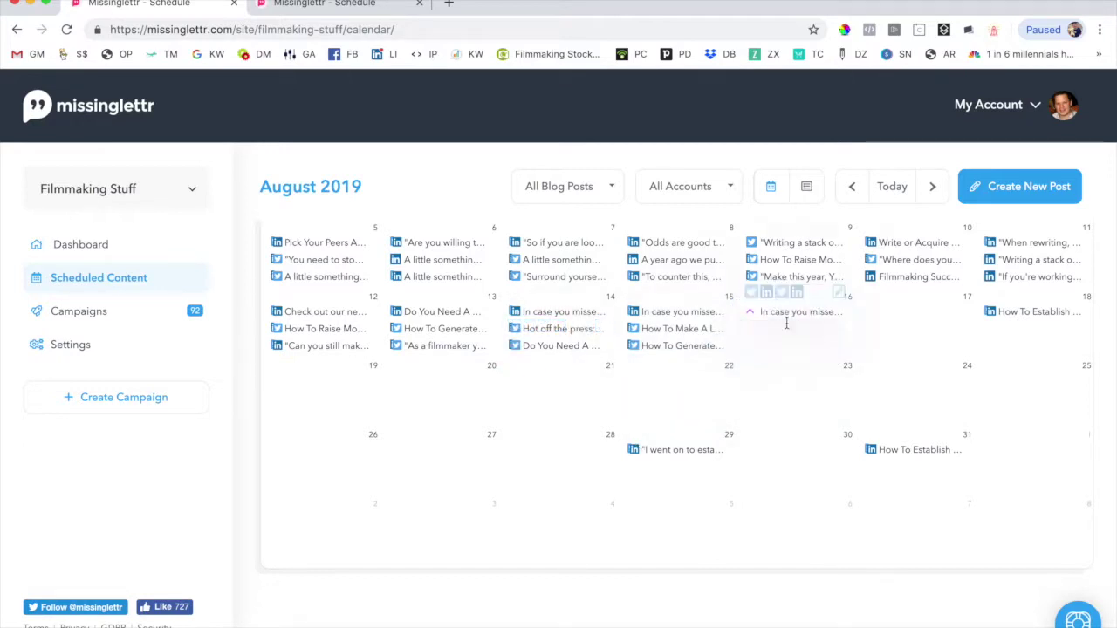
drag(916, 455, 794, 341)
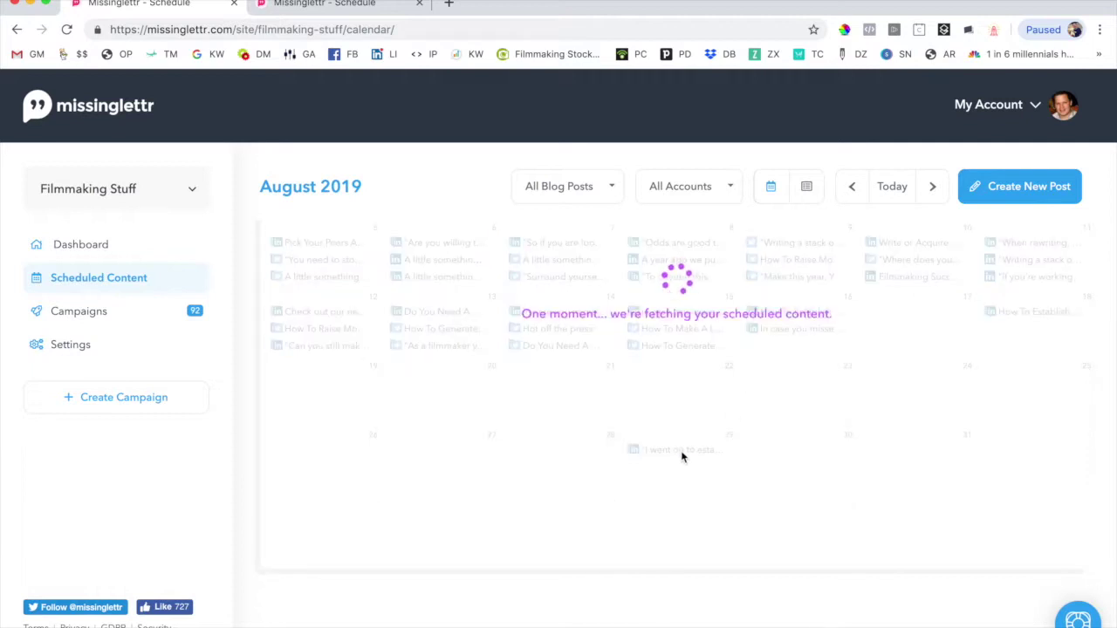
drag(680, 454, 803, 350)
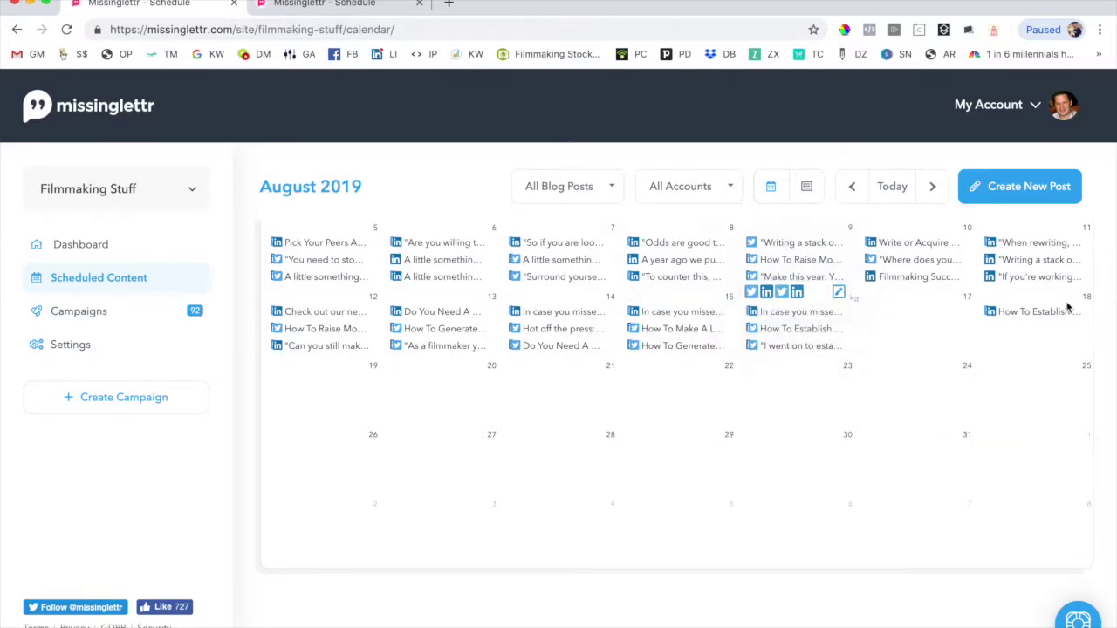
drag(1067, 312, 919, 305)
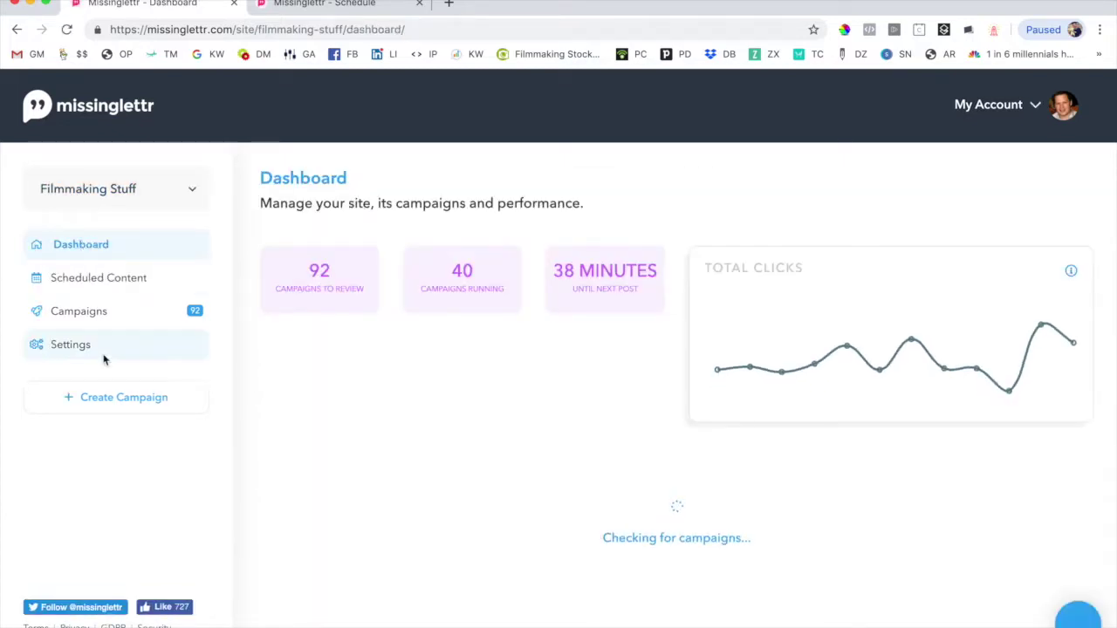
Expand the campaign status categories, then select the site name in the web address.
click(86, 314)
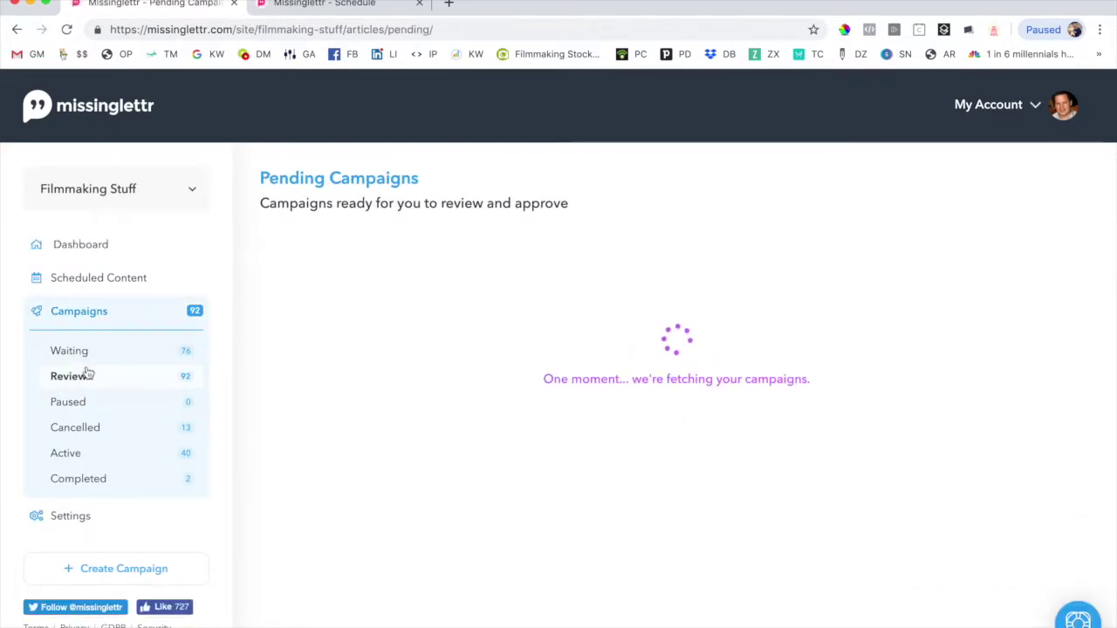
scroll(782, 354, down, 3)
scroll(780, 355, down, 5)
scroll(778, 367, up, 6)
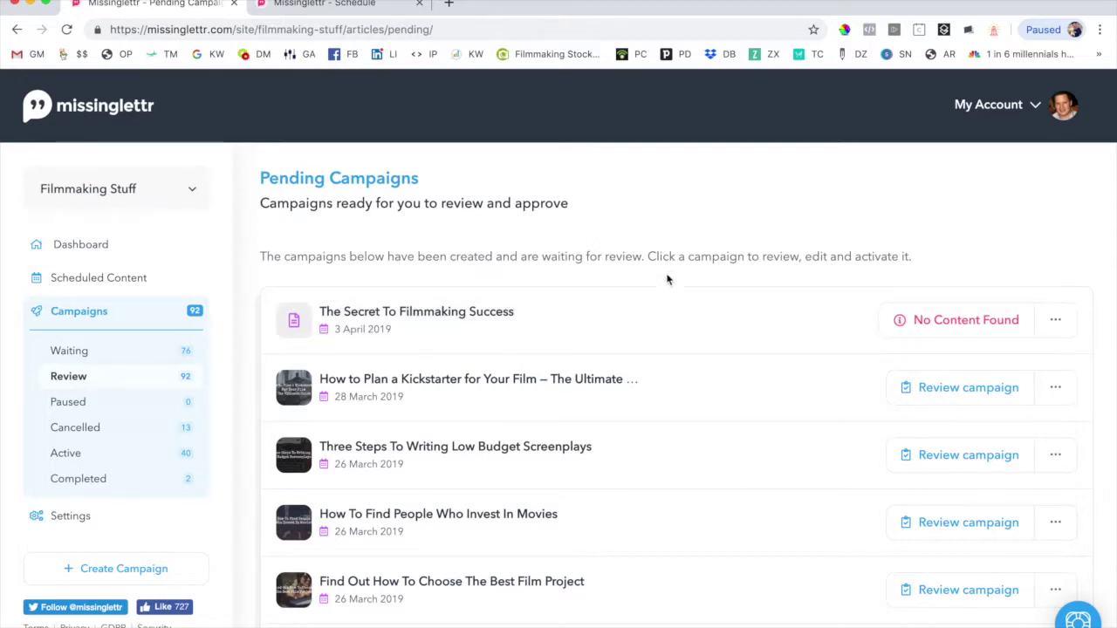
scroll(663, 293, up, 2)
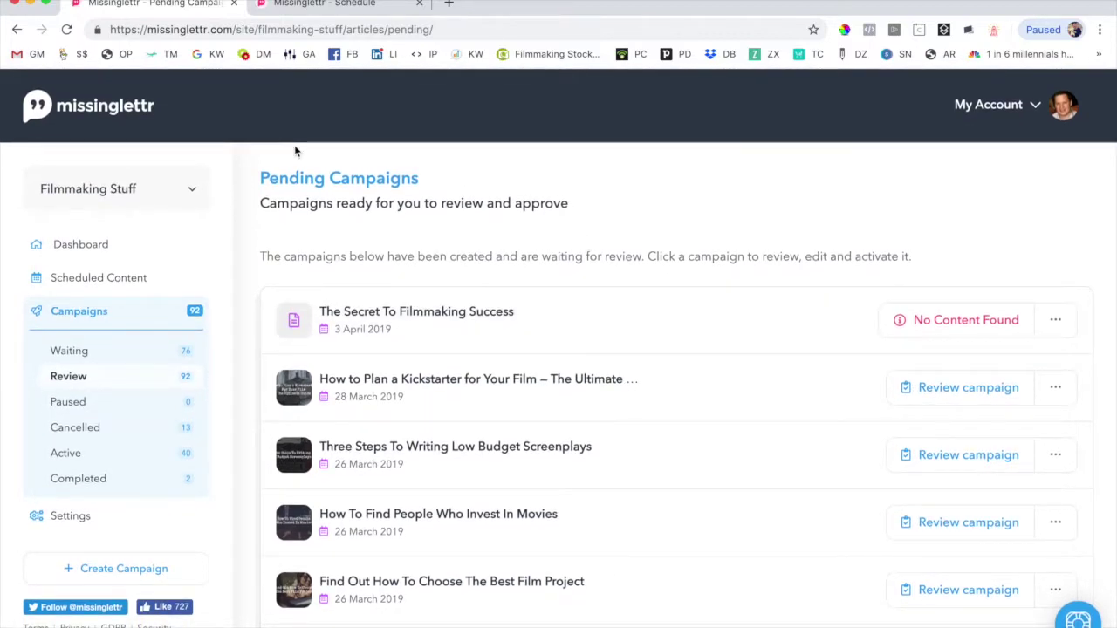
click(181, 30)
double_click(182, 29)
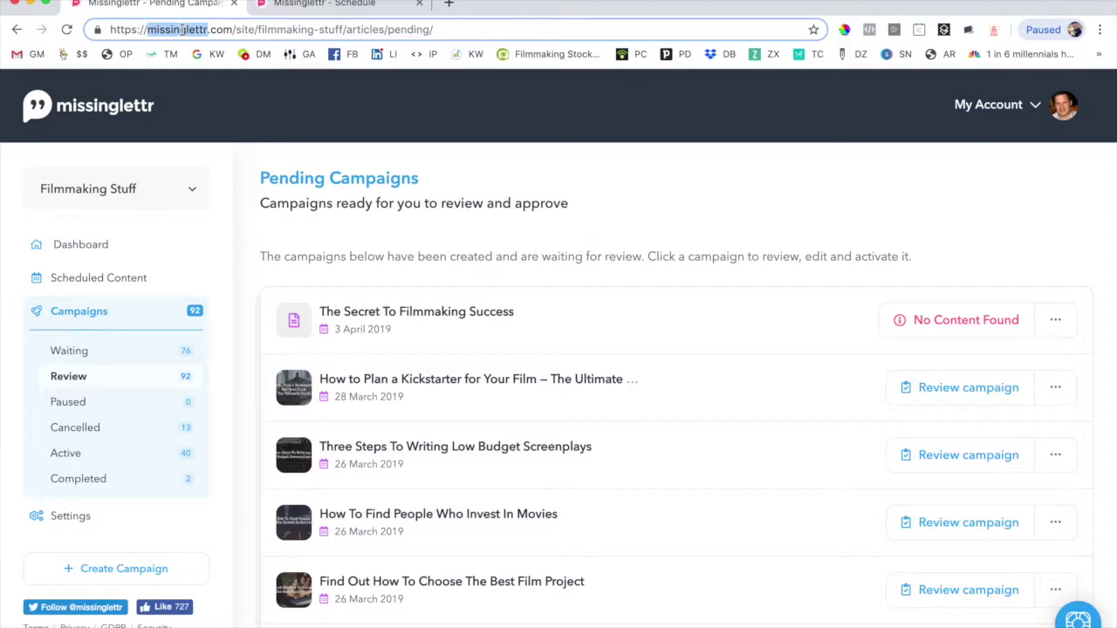